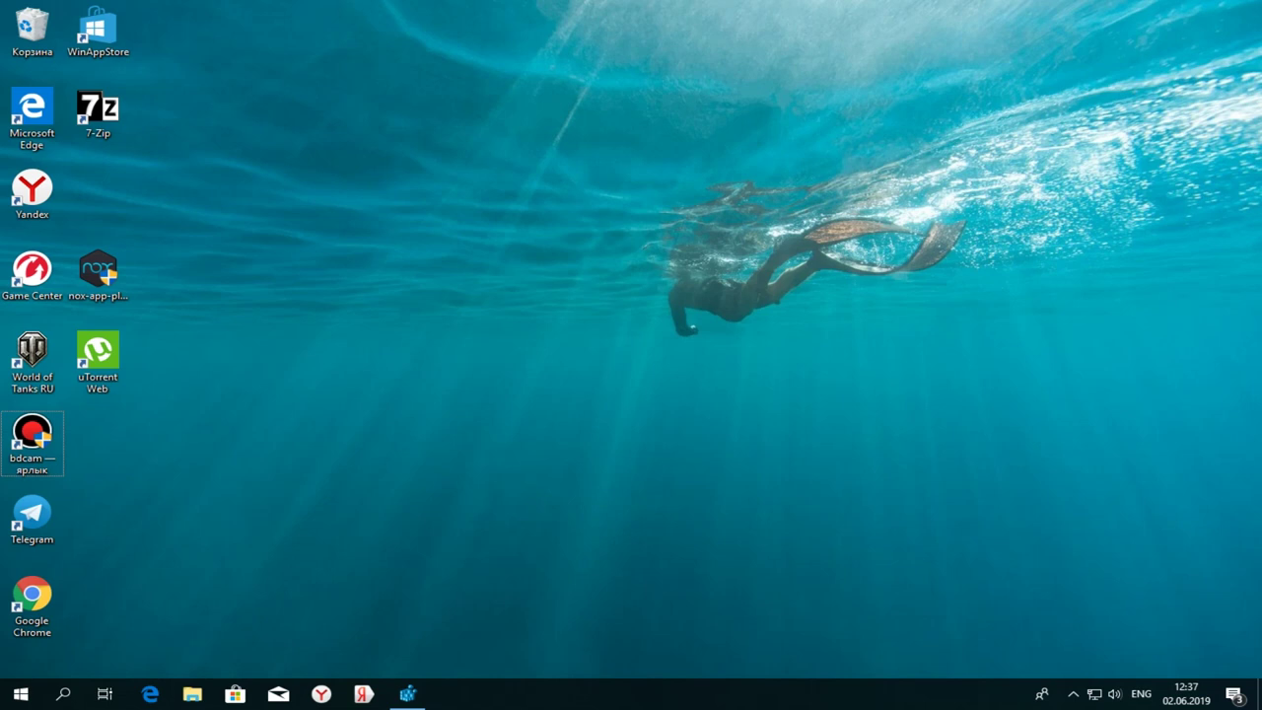
Step: Find Regedit with the system search and run it as administrator
click(63, 694)
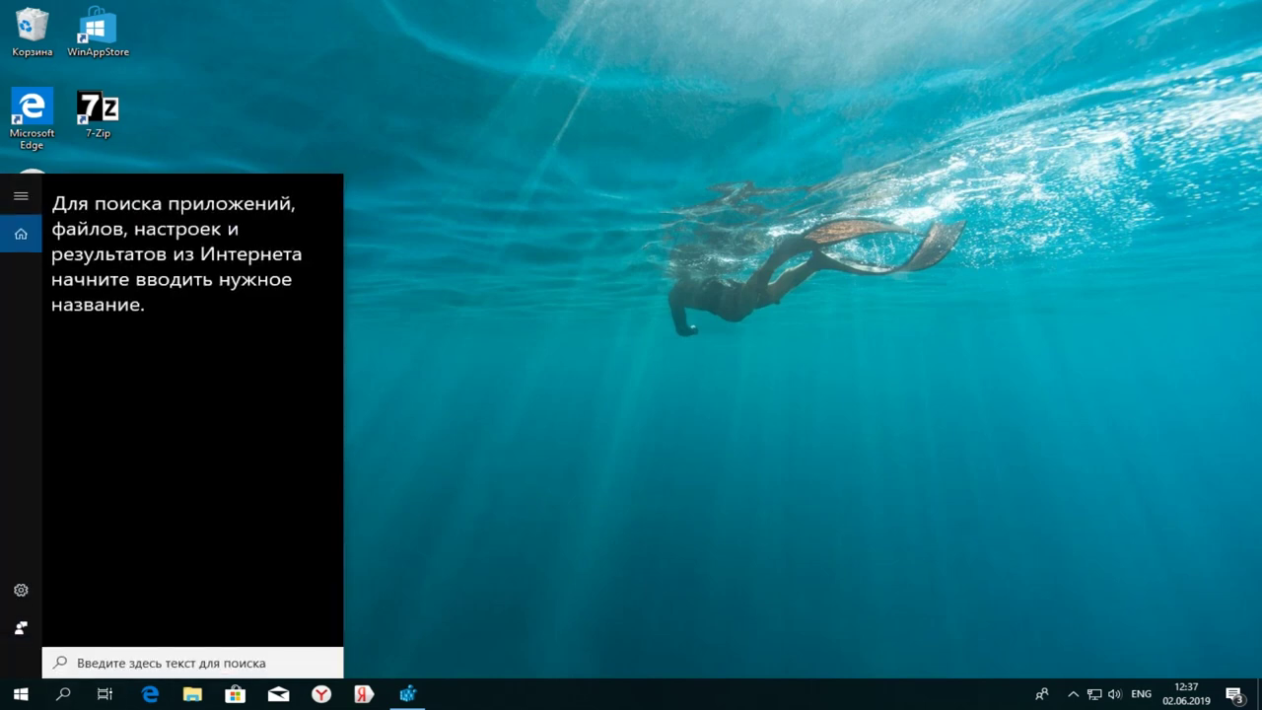
text(R)
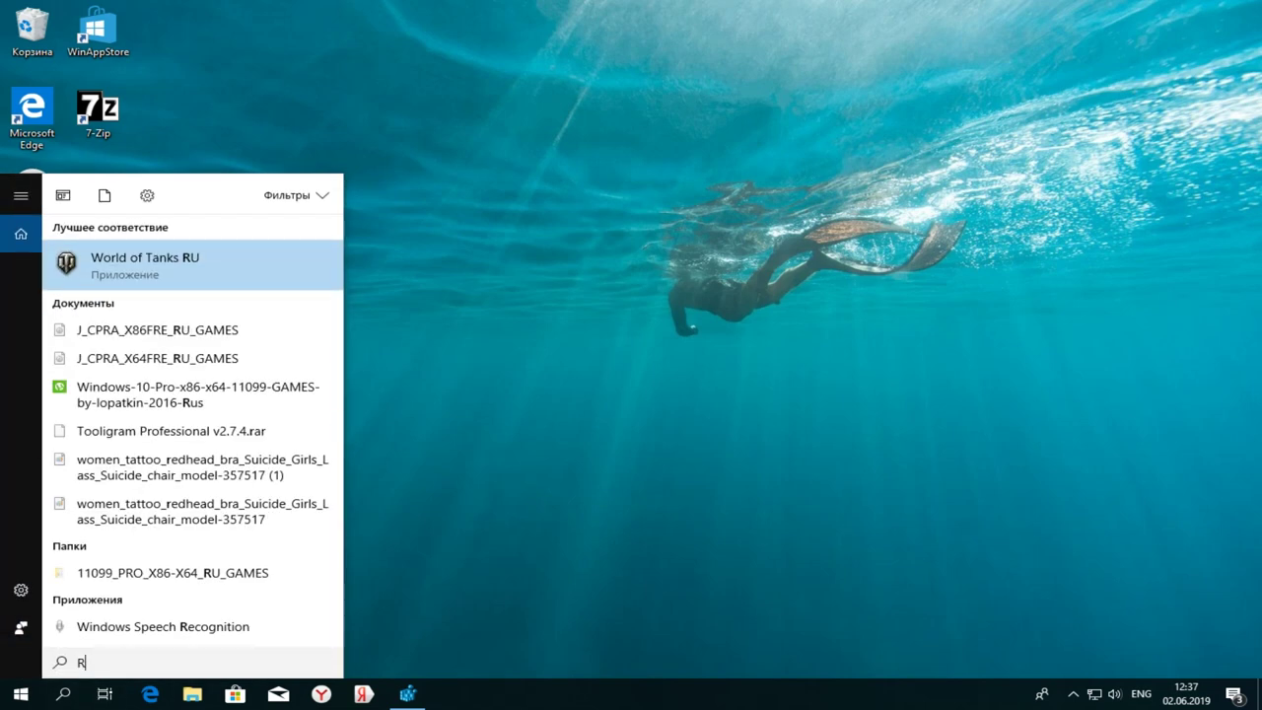
text(ege)
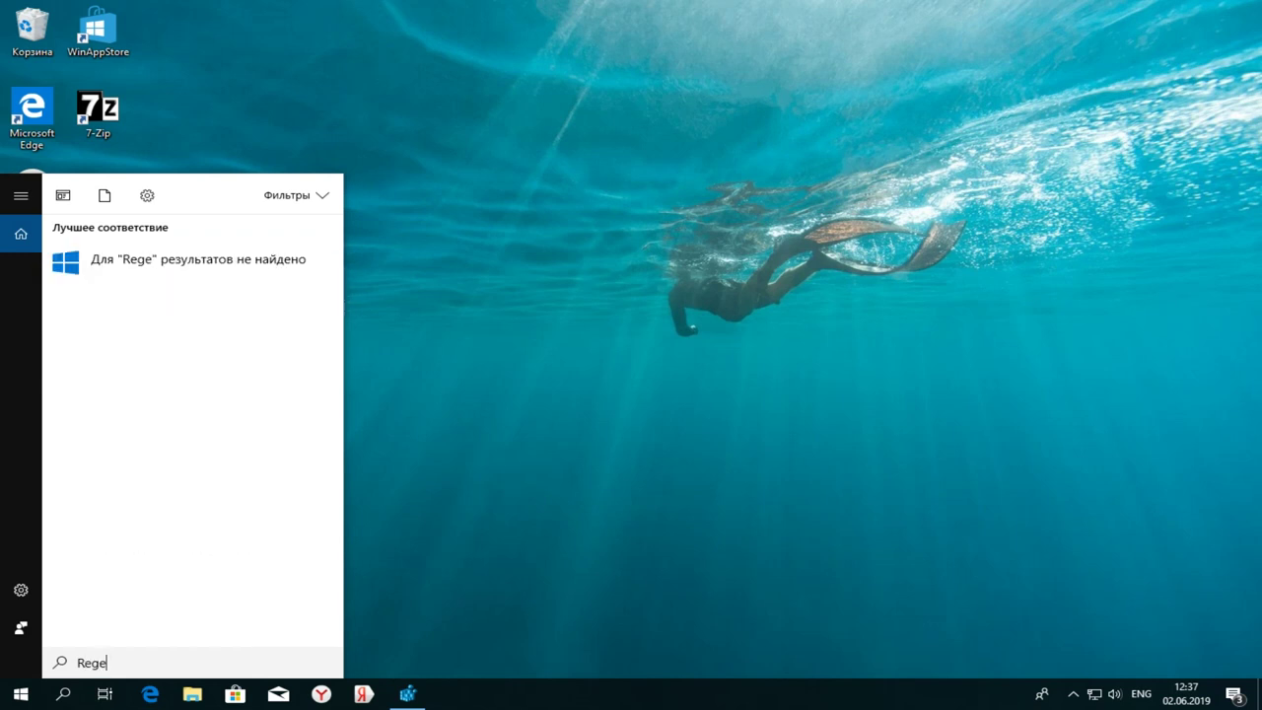
text(dit)
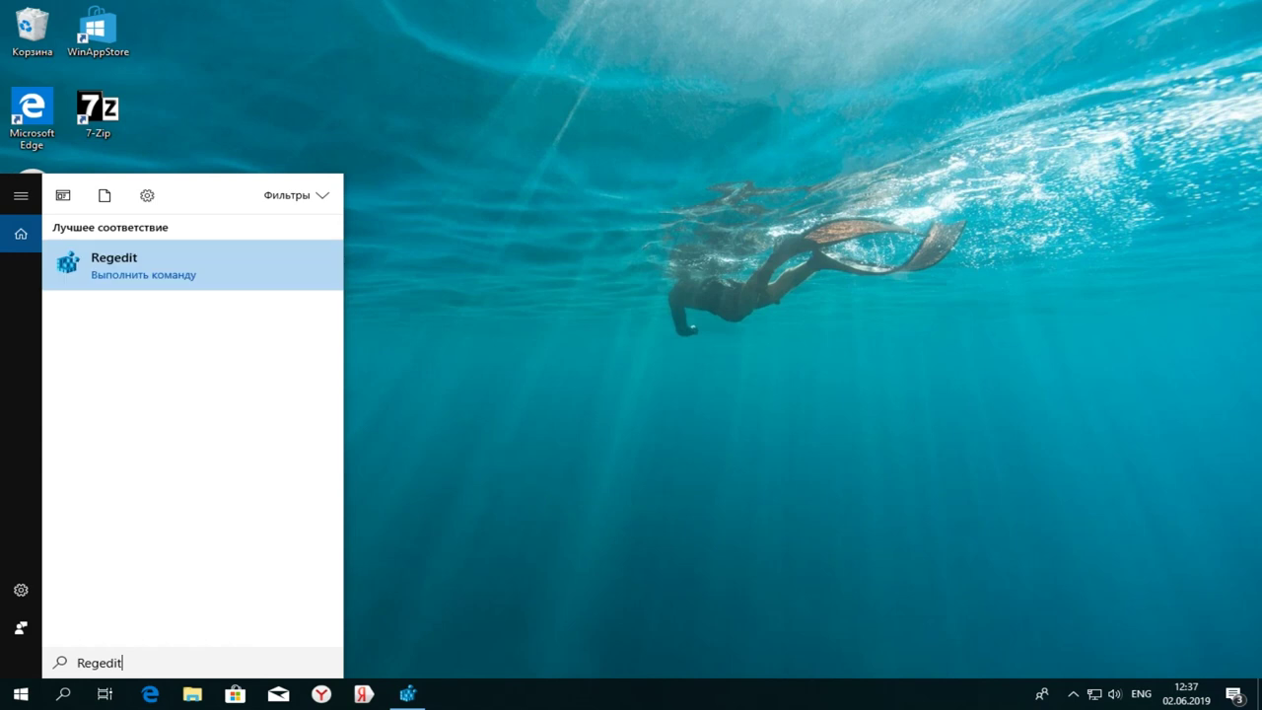
right_click(153, 255)
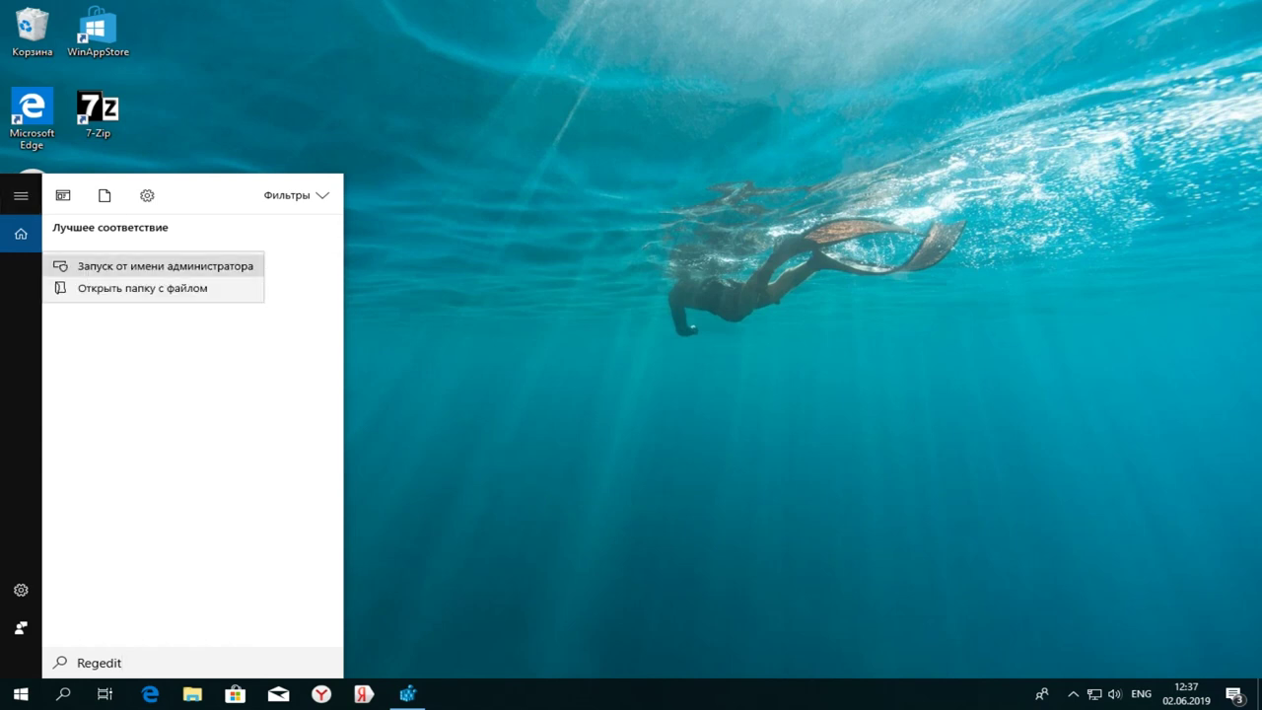
key(Return)
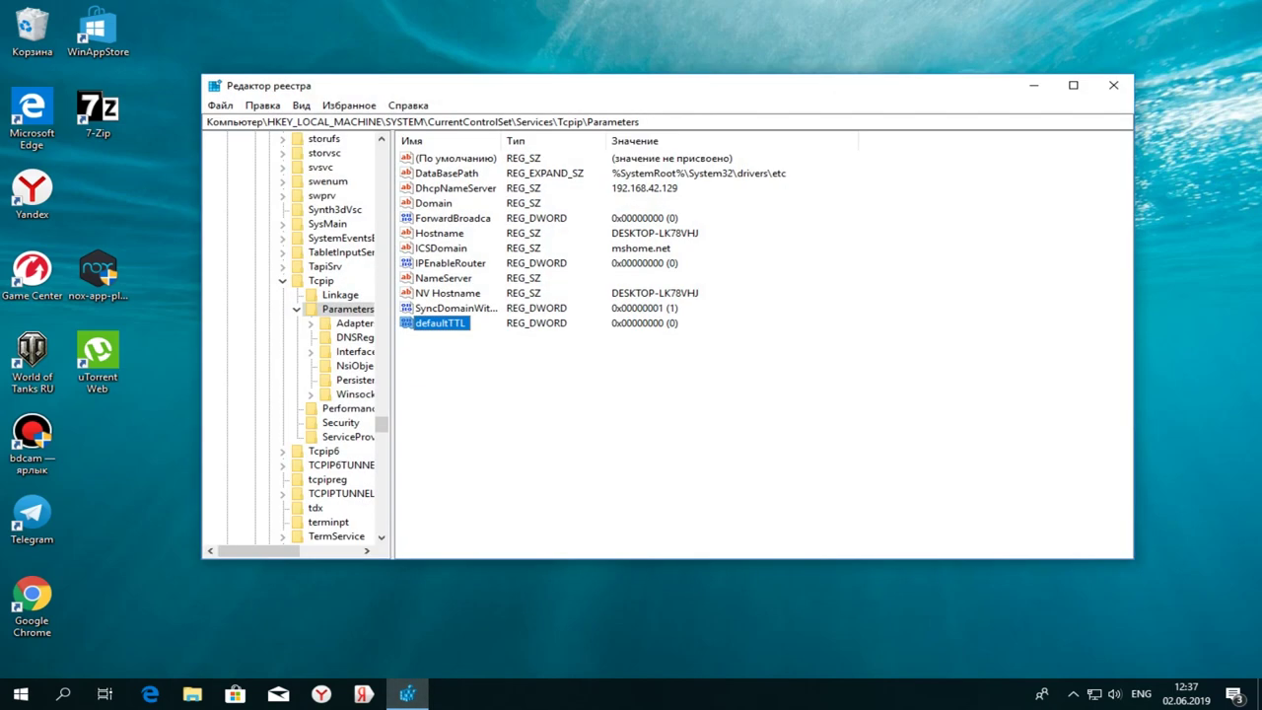
Step: Open the registry key HKEY_LOCAL_MACHINE\SYSTEM\CurrentControlSet\Services\Tcpip\Parameters in the tree, with its subkeys expanded
drag(381, 424, 381, 153)
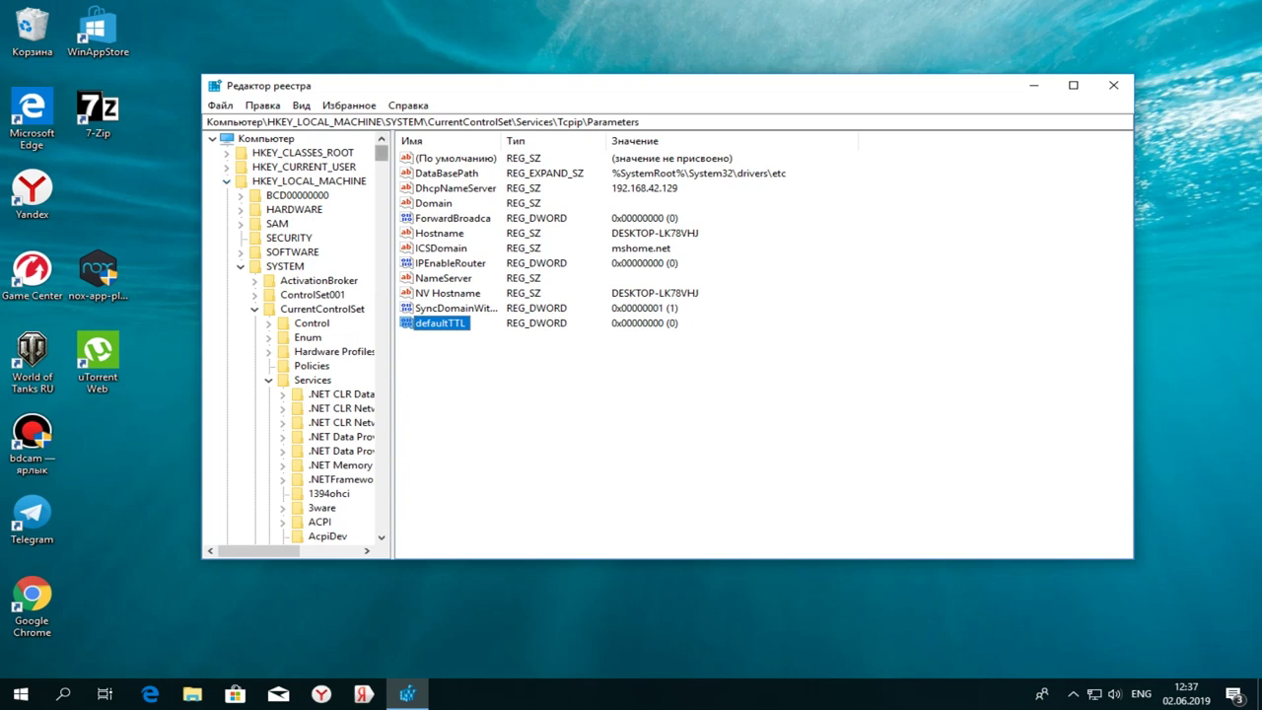
scroll(305, 336, down, 2)
scroll(305, 335, up, 2)
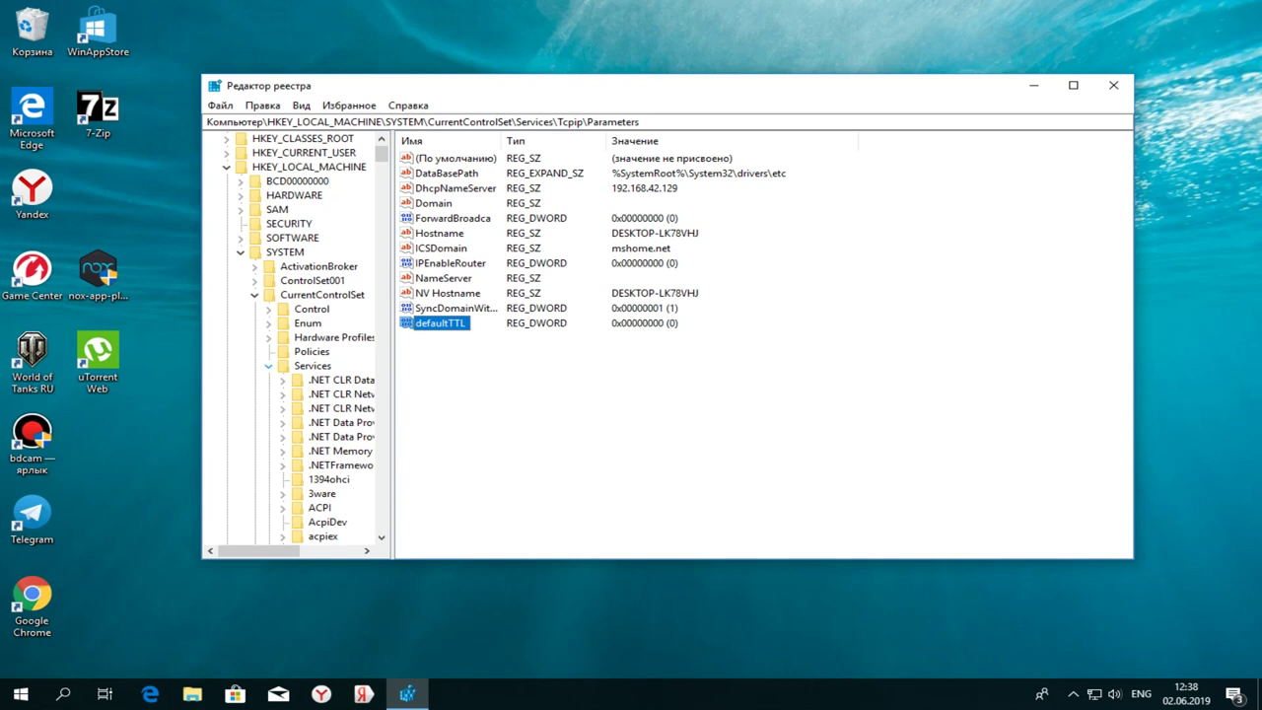
scroll(296, 345, down, 2)
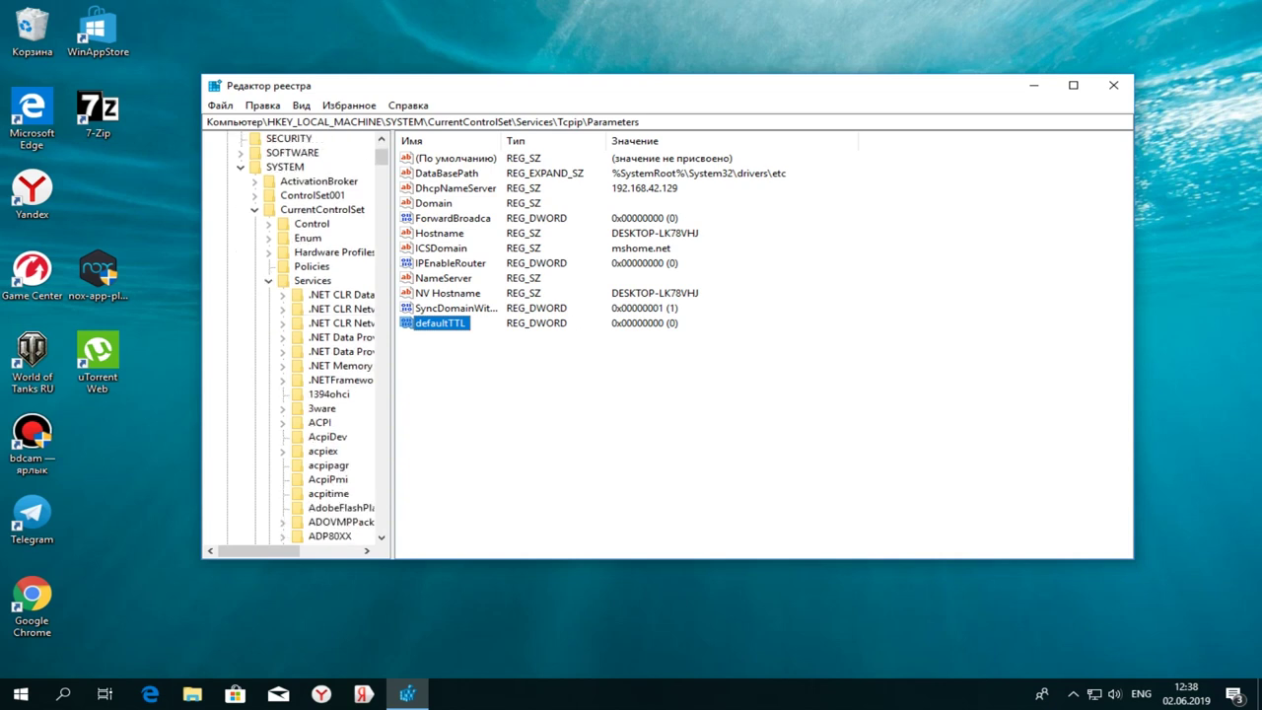
scroll(335, 419, down, 2)
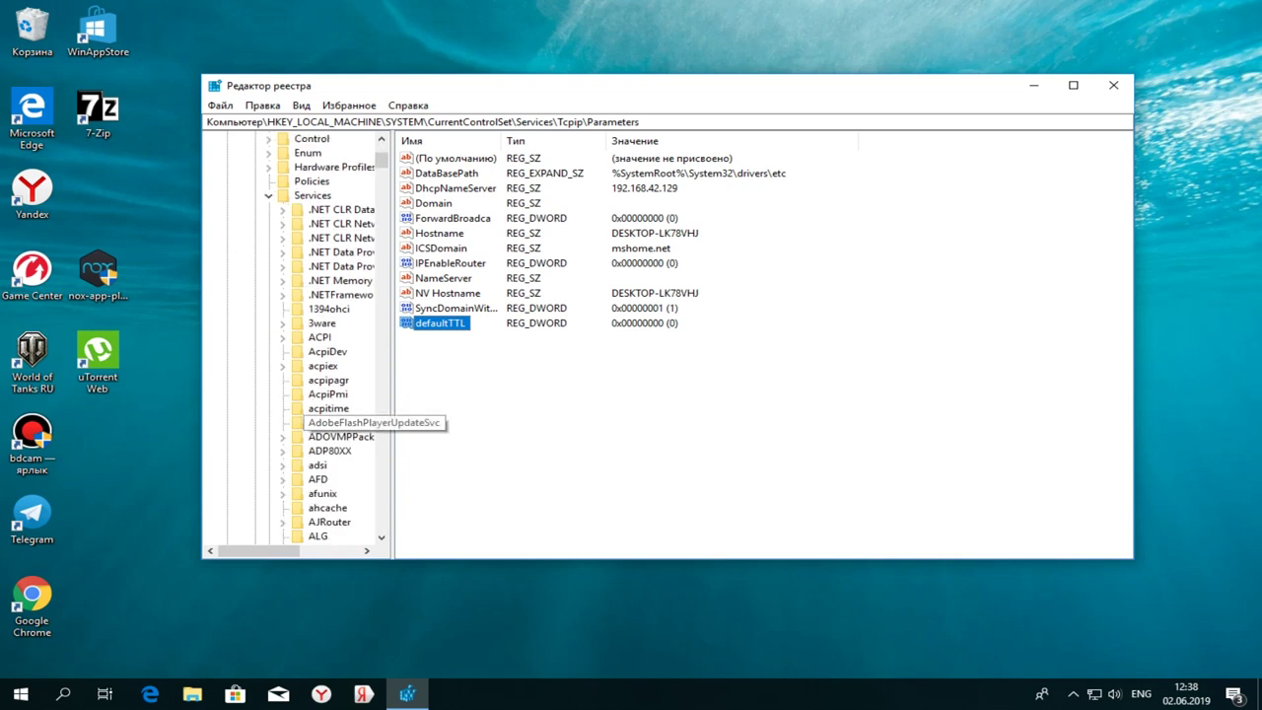
scroll(335, 419, down, 2)
scroll(296, 335, down, 10)
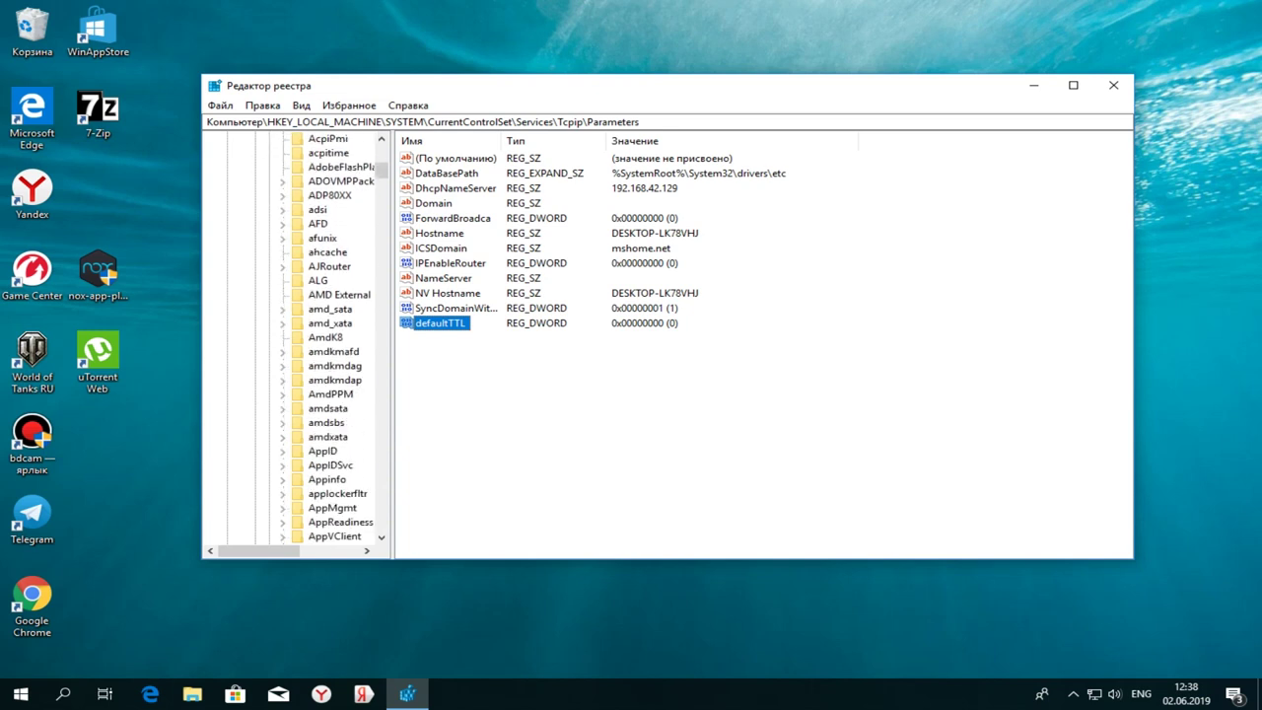
scroll(306, 404, down, 20)
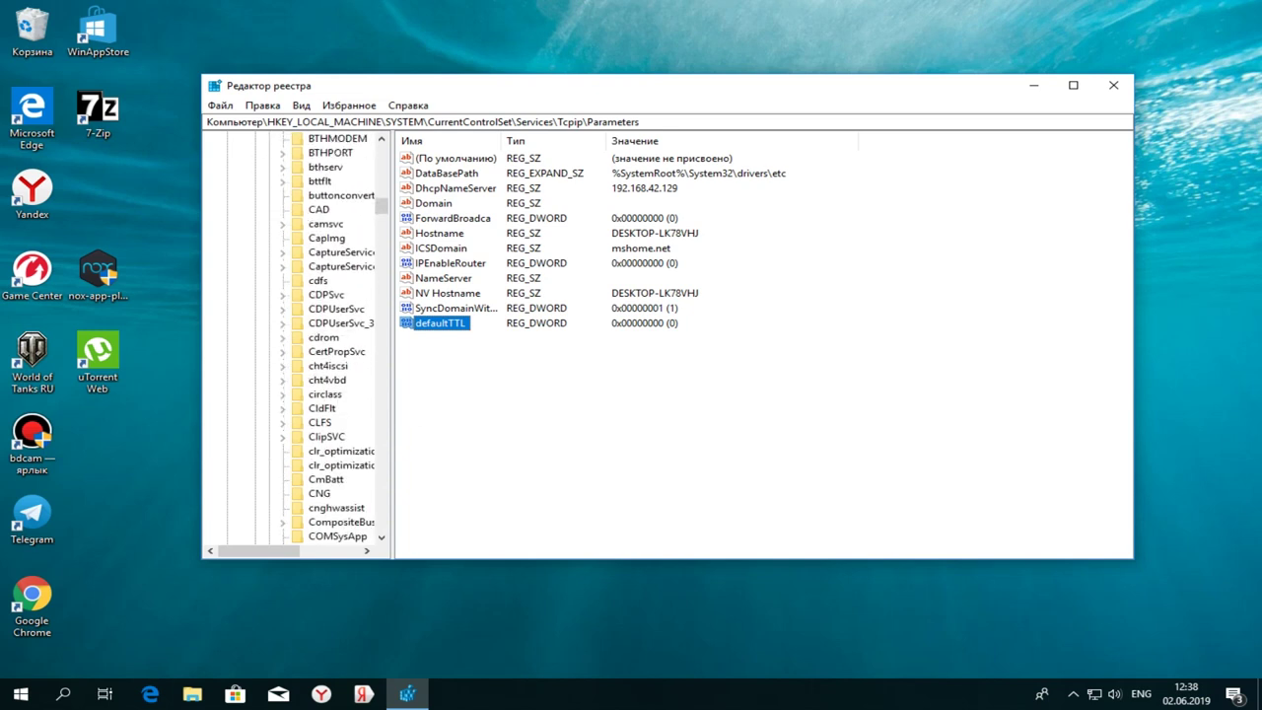
scroll(336, 340, down, 20)
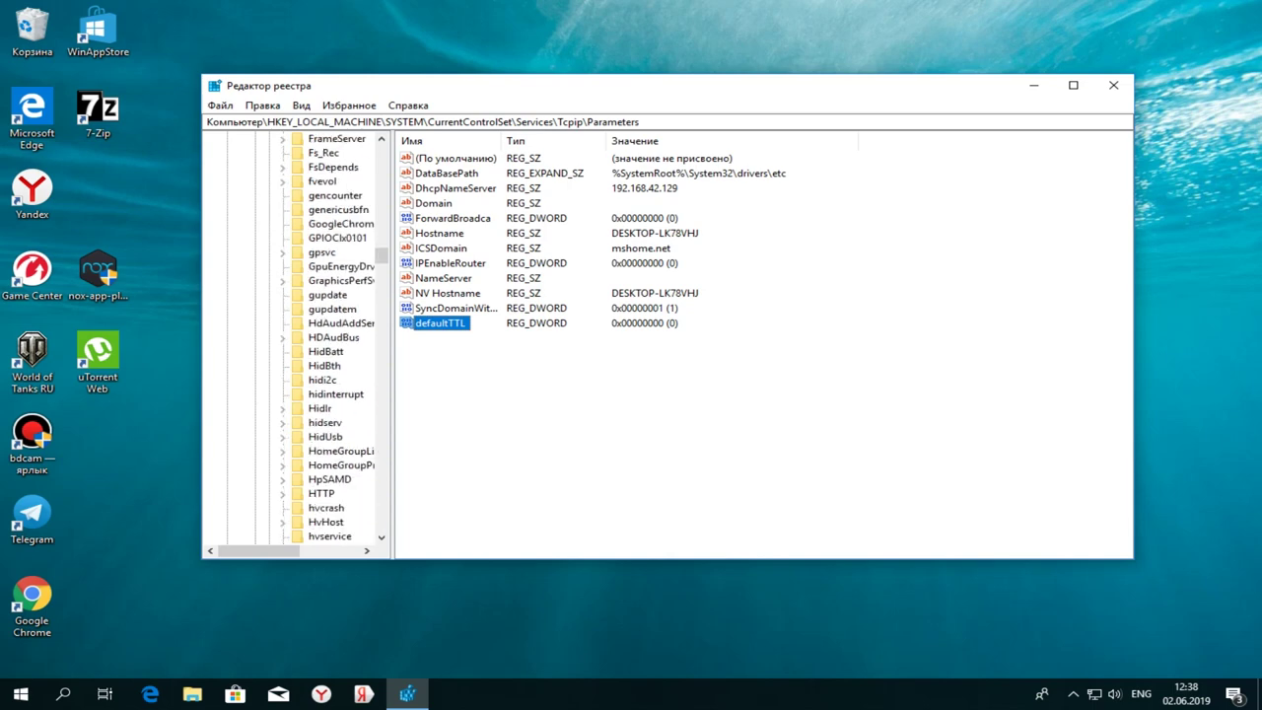
scroll(325, 404, down, 20)
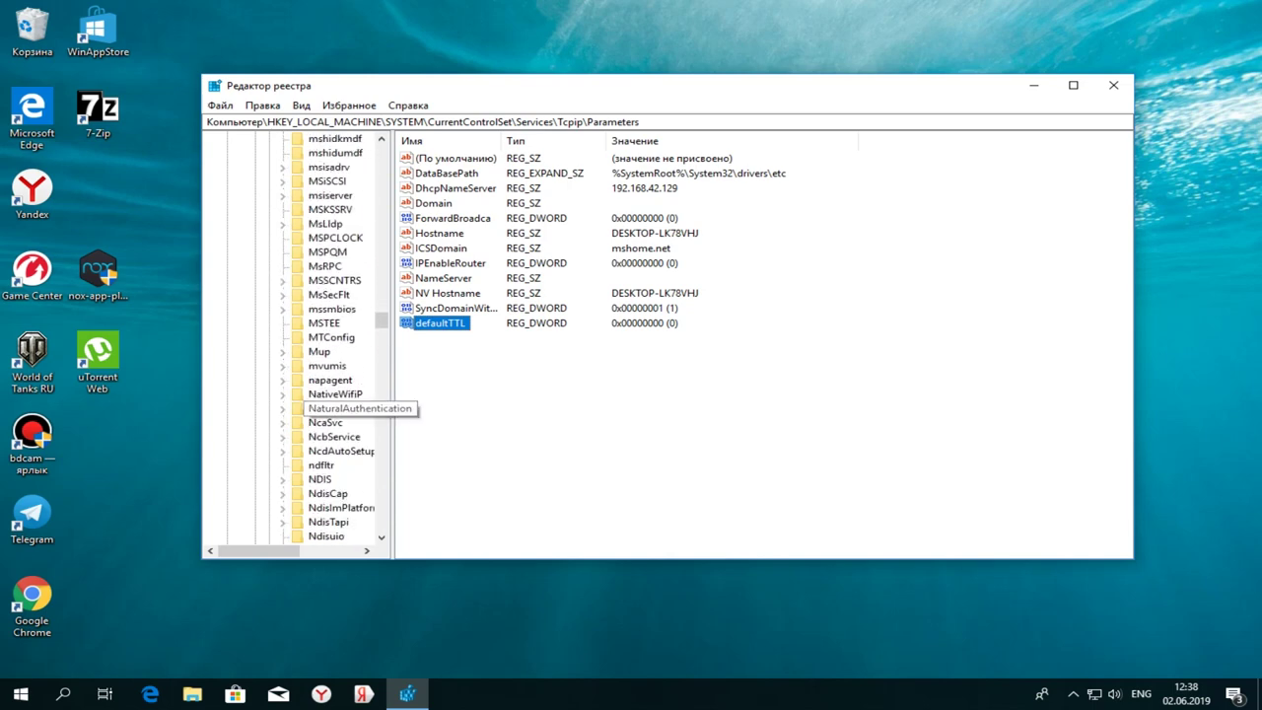
scroll(325, 404, down, 20)
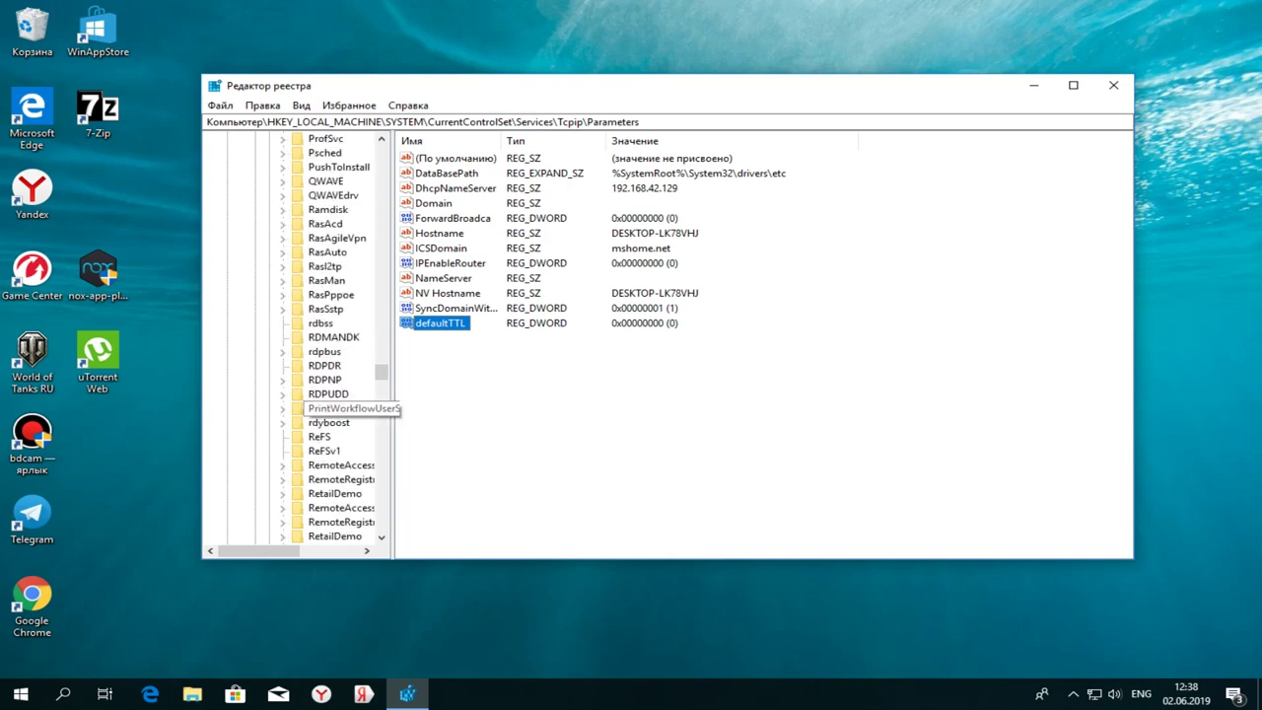
scroll(326, 405, down, 20)
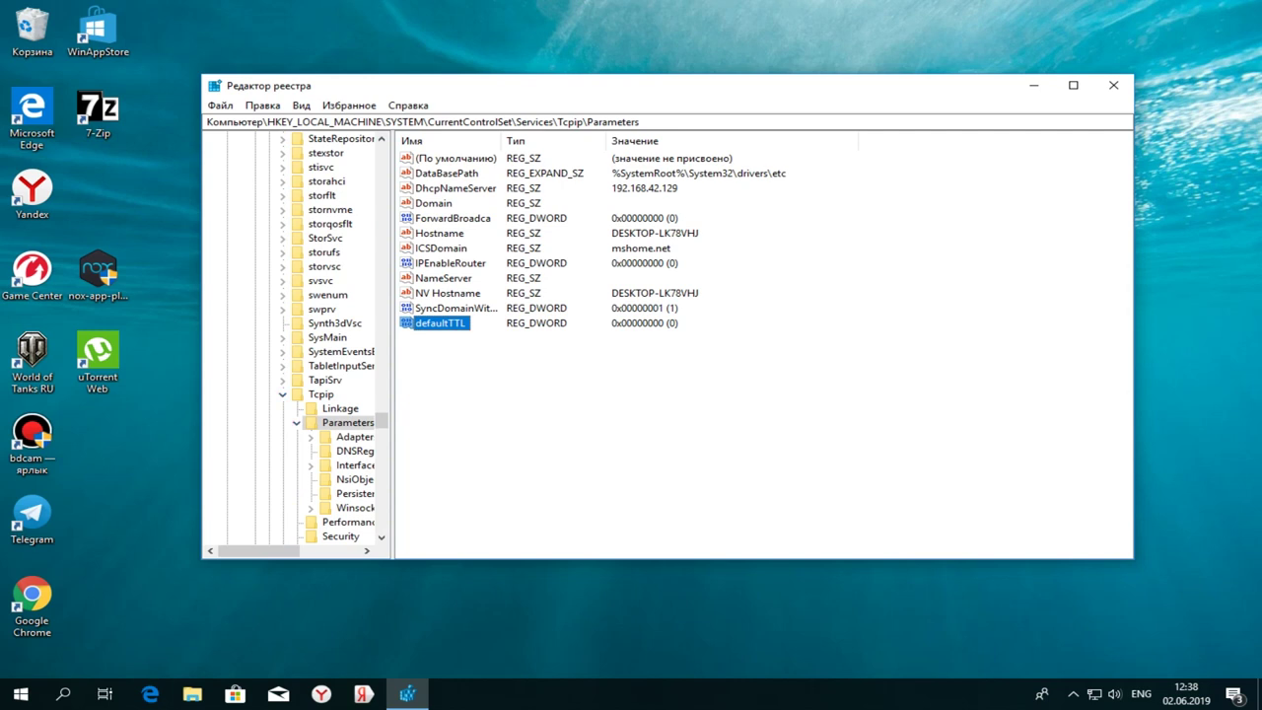
double_click(347, 422)
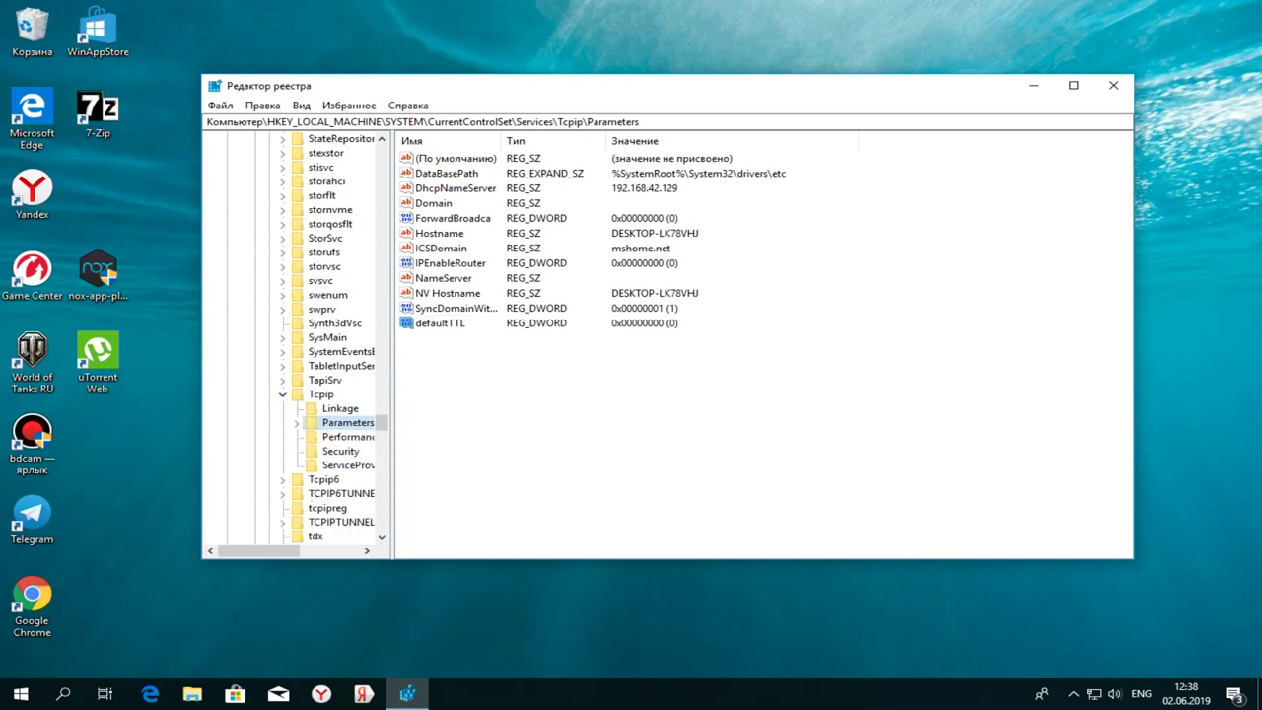
key(Right)
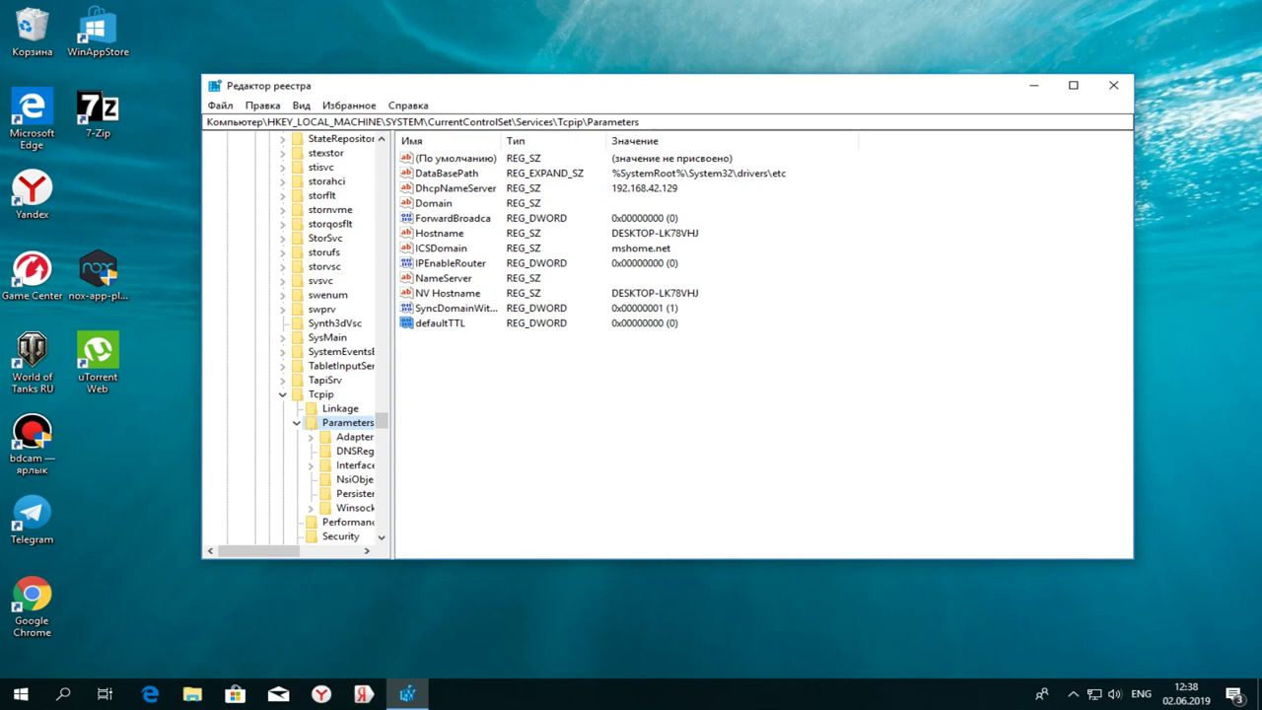
Step: Create a new 32-bit DWORD value in the Tcpip Parameters key
key(Tab)
right_click(501, 383)
mouse_move(548, 392)
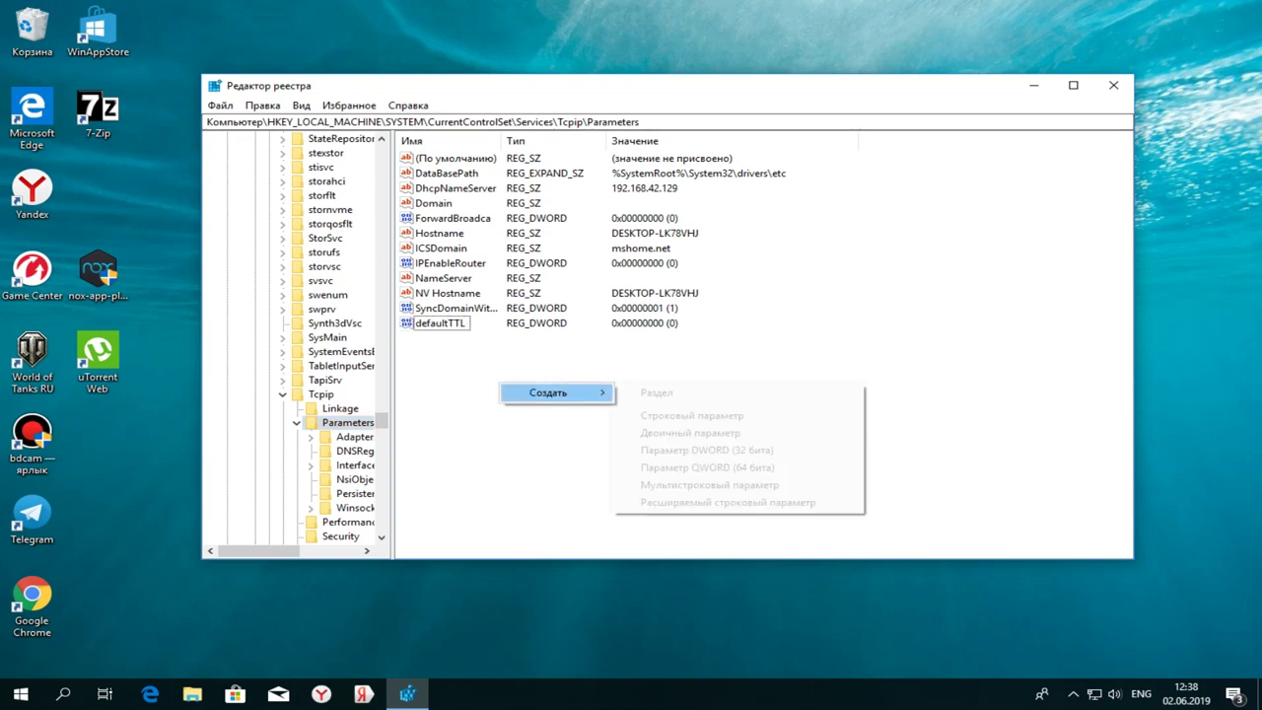
key(Down)
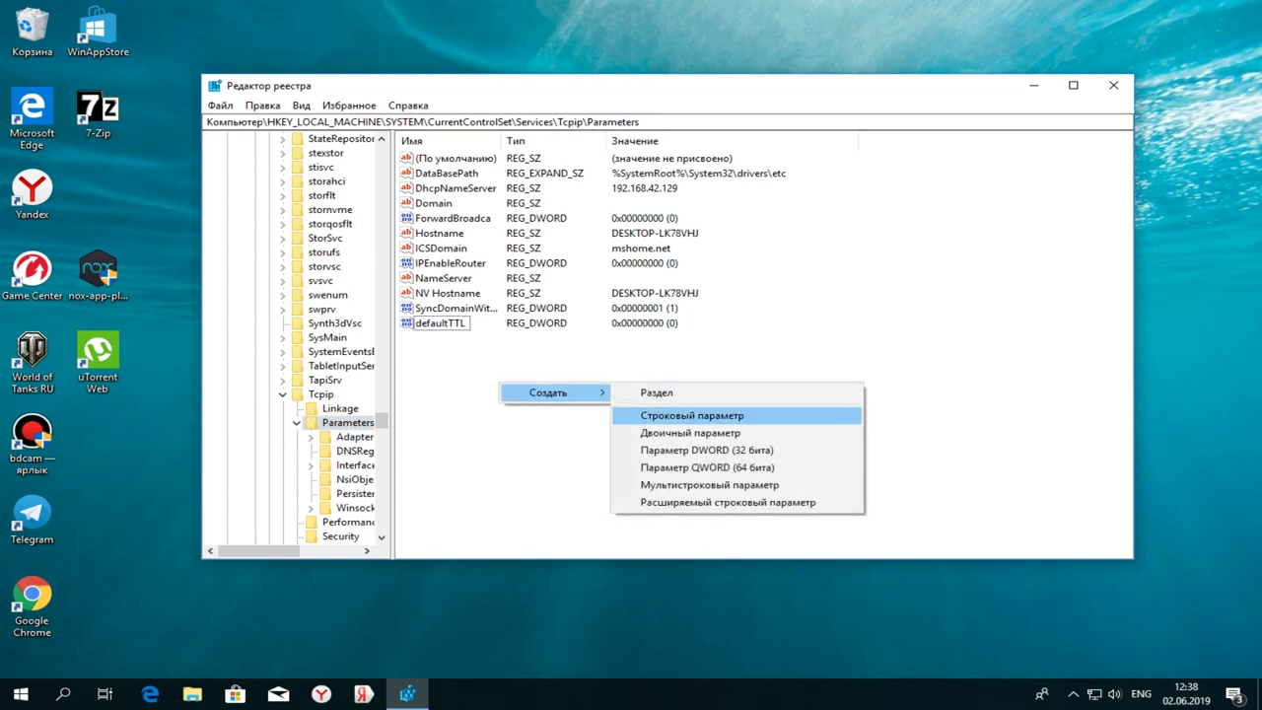
key(Down)
key(Down)
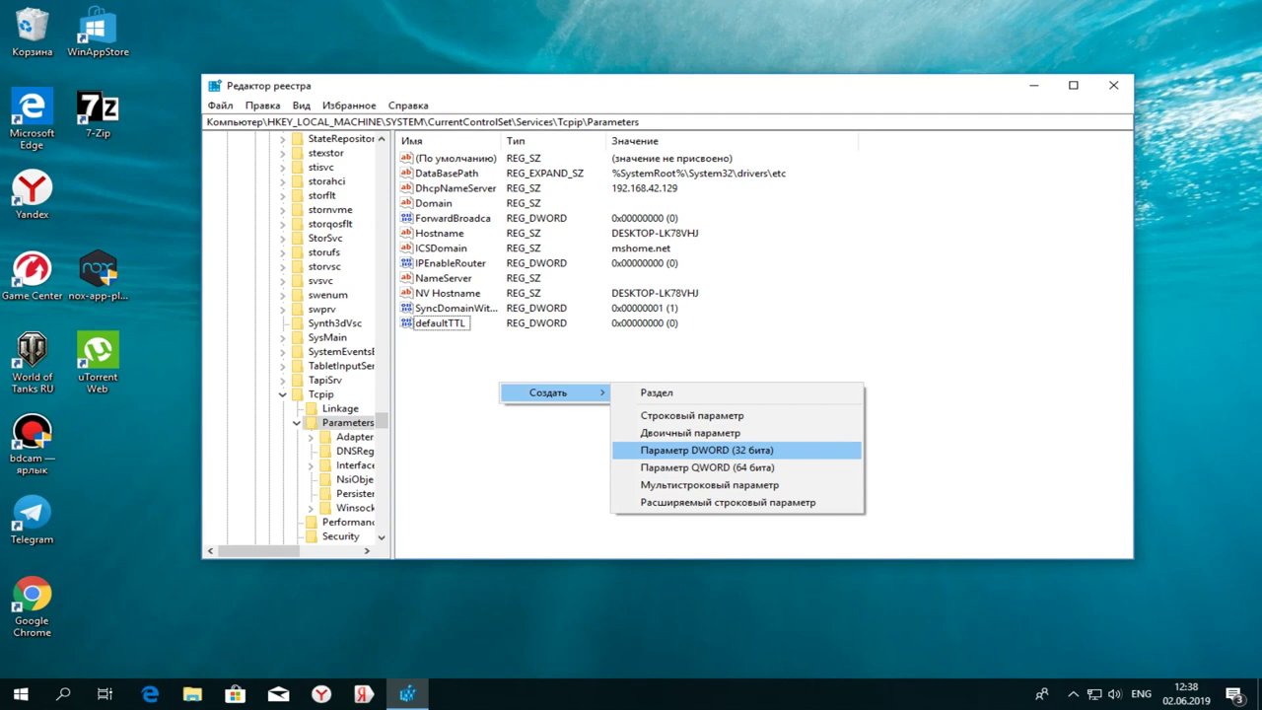
key(Return)
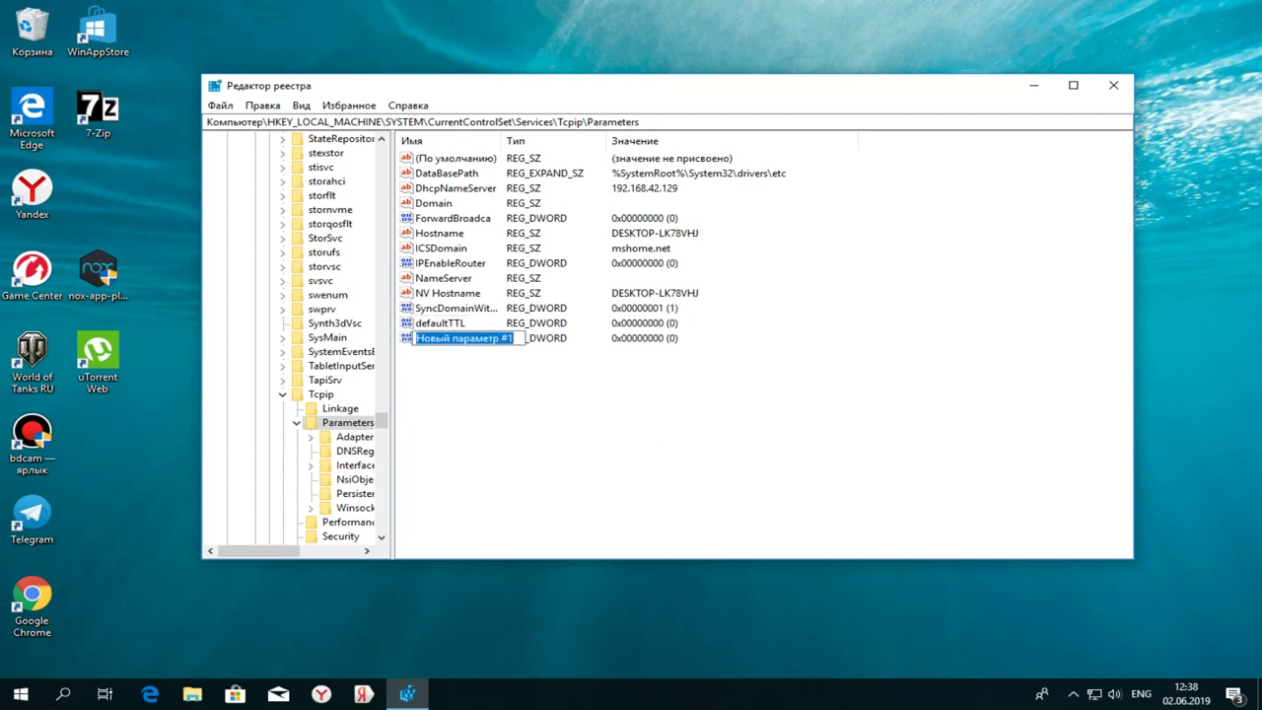
Step: Try to name the new DWORD value defaultTTL
key(BackSpace)
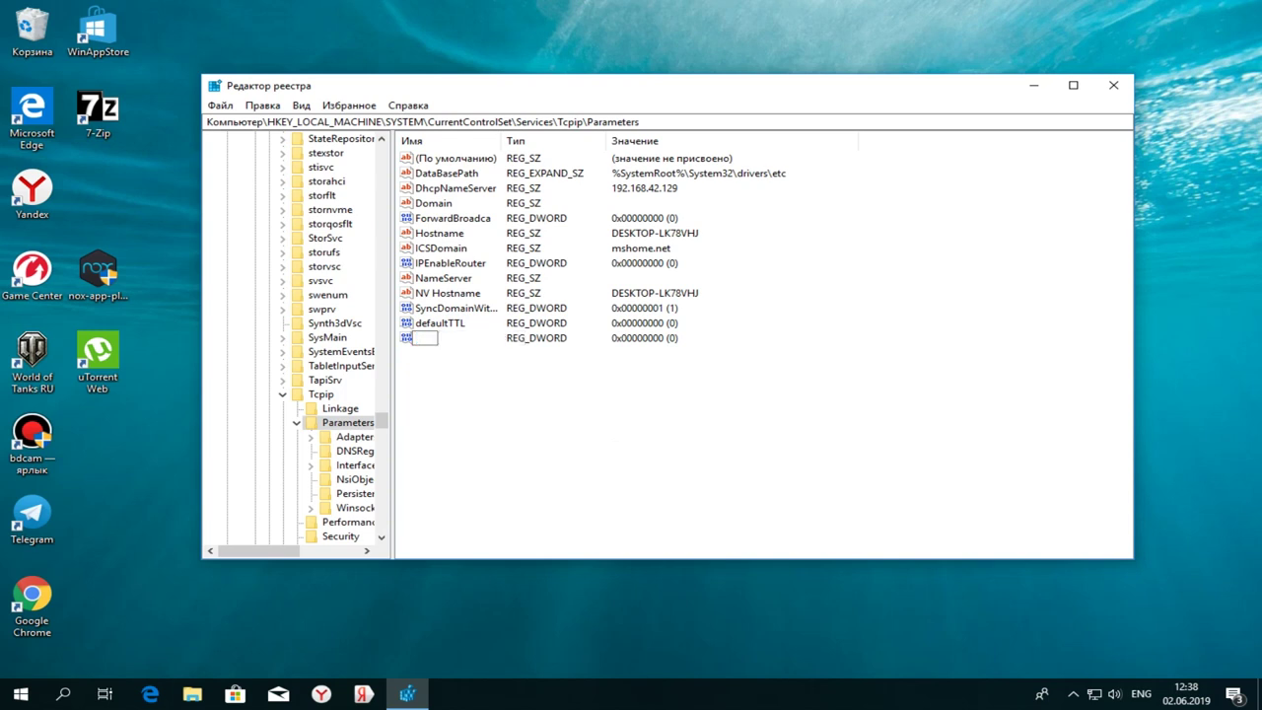
text(sd)
key(BackSpace)
key(BackSpace)
text(sd)
key(BackSpace)
key(BackSpace)
text(defaultTTL)
key(Return)
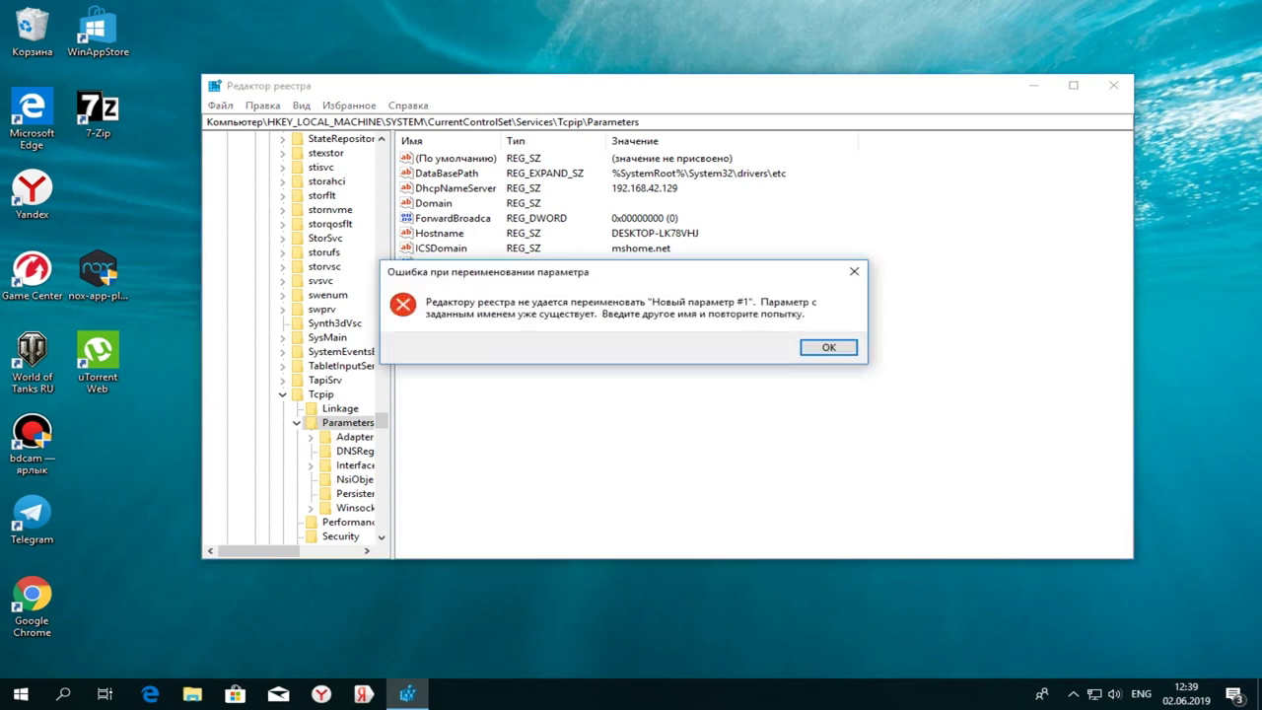
key(Return)
Step: Delete the newly created, still unnamed DWORD value from the Parameters key
right_click(427, 338)
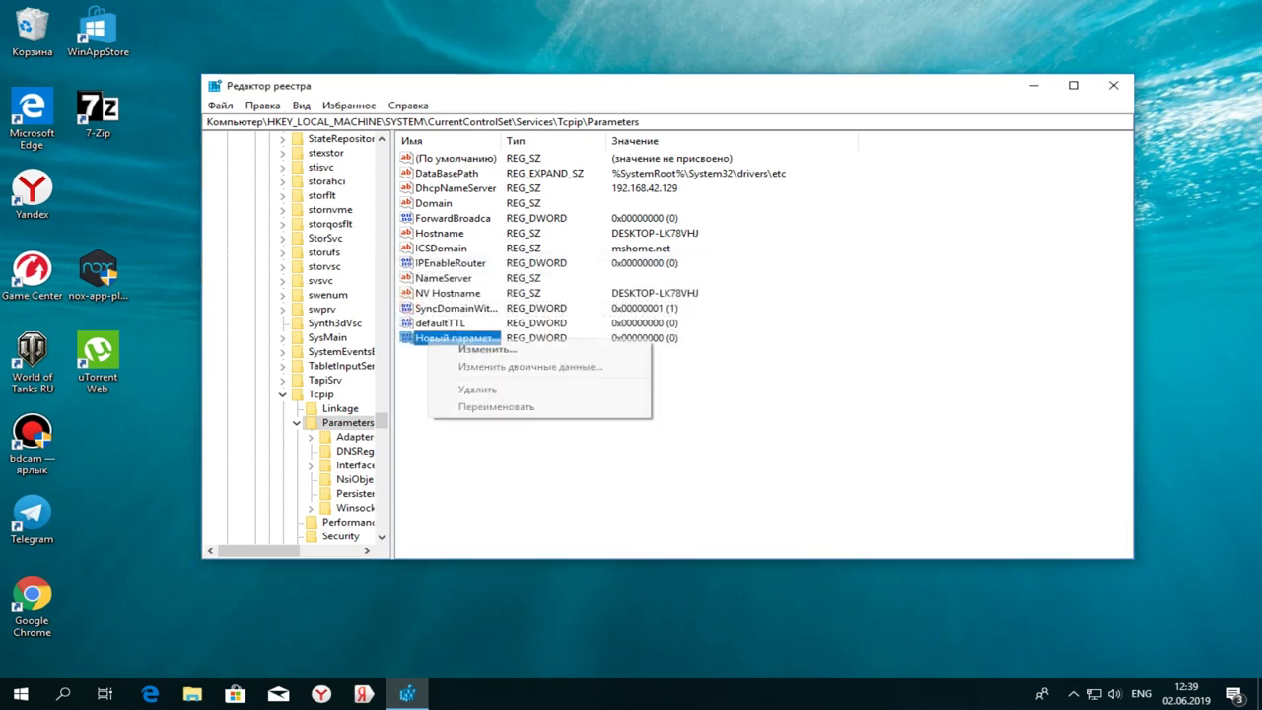
click(477, 389)
key(Return)
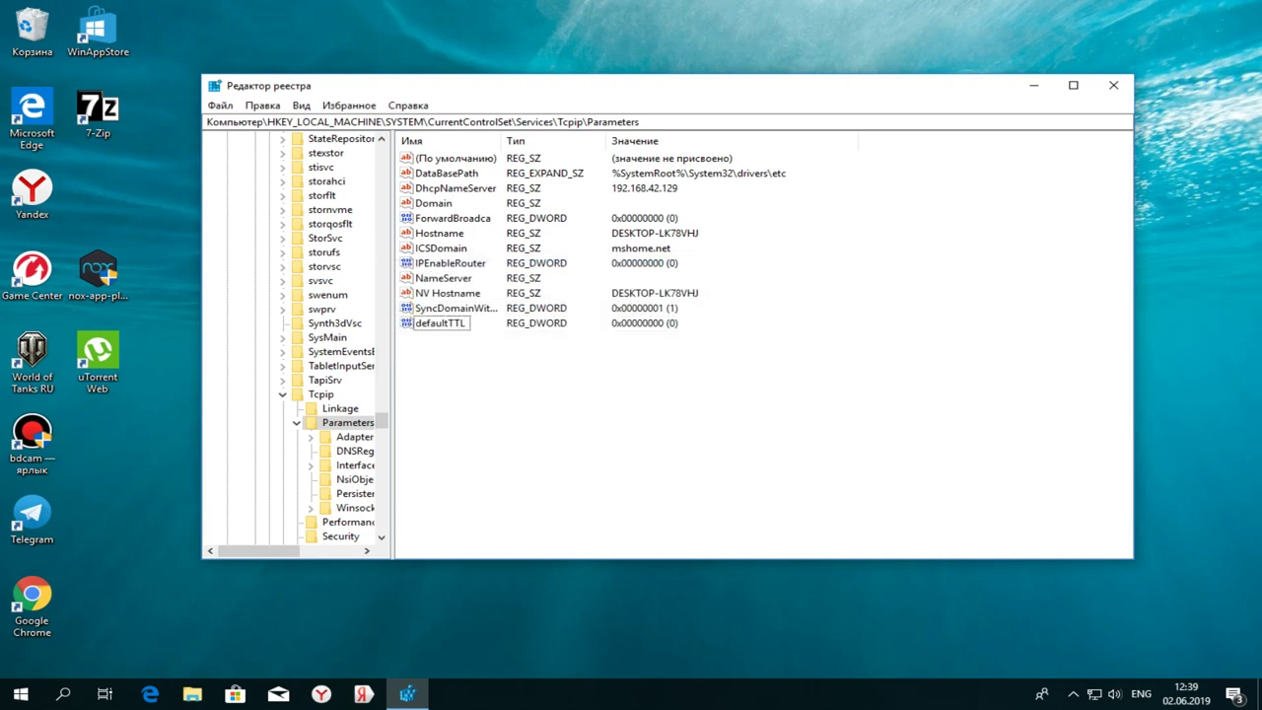
Step: Set the existing defaultTTL value to 65 in decimal base and close the Registry Editor
key(Down)
key(shift+F10)
key(Down)
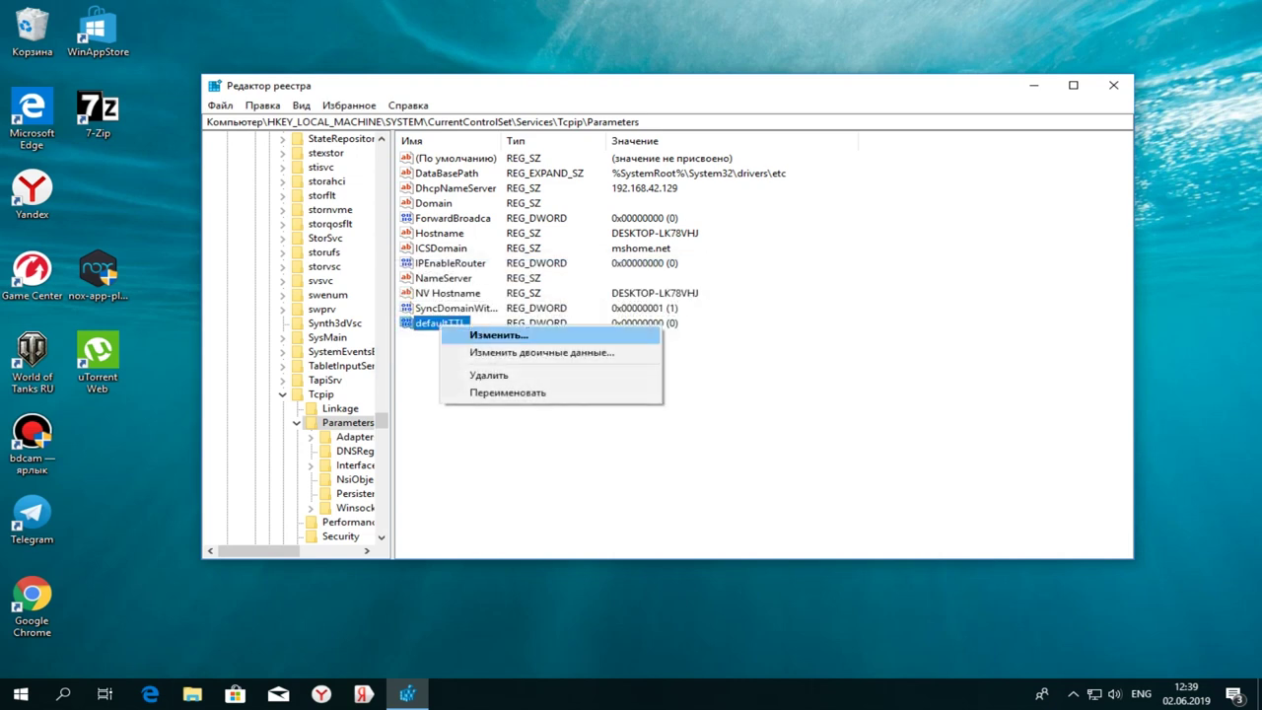
key(Return)
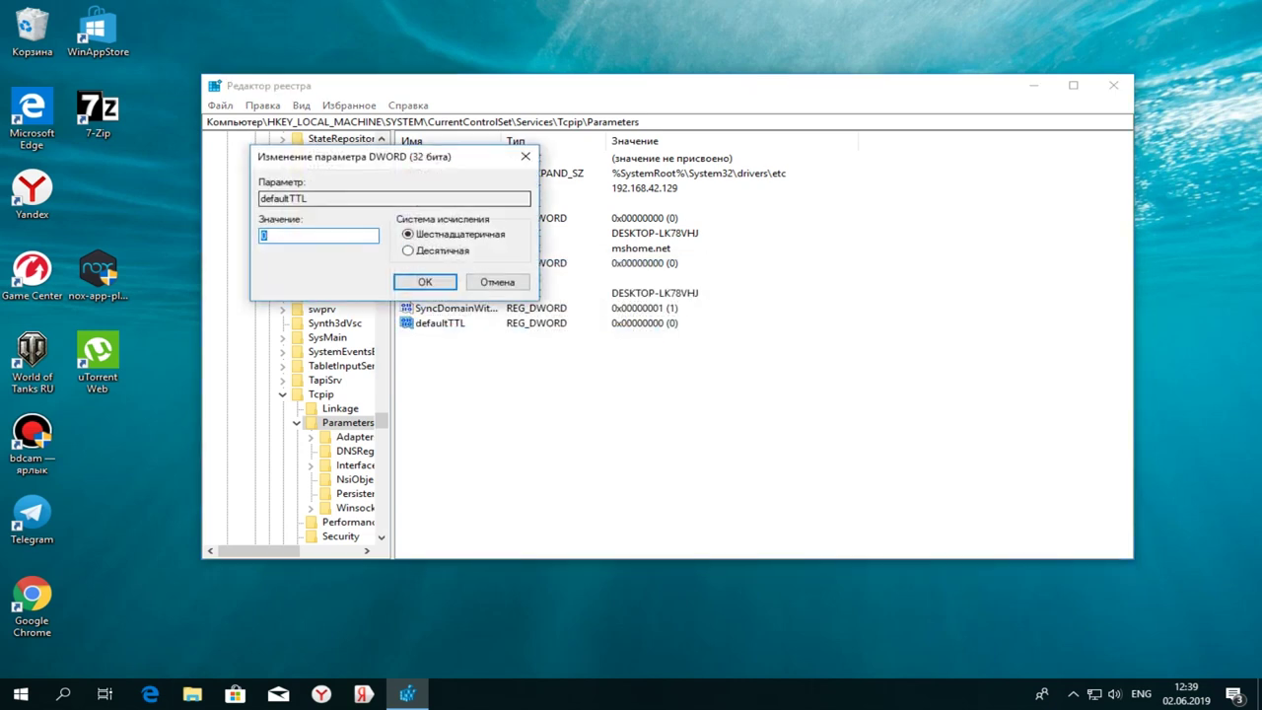
key(Tab)
key(Down)
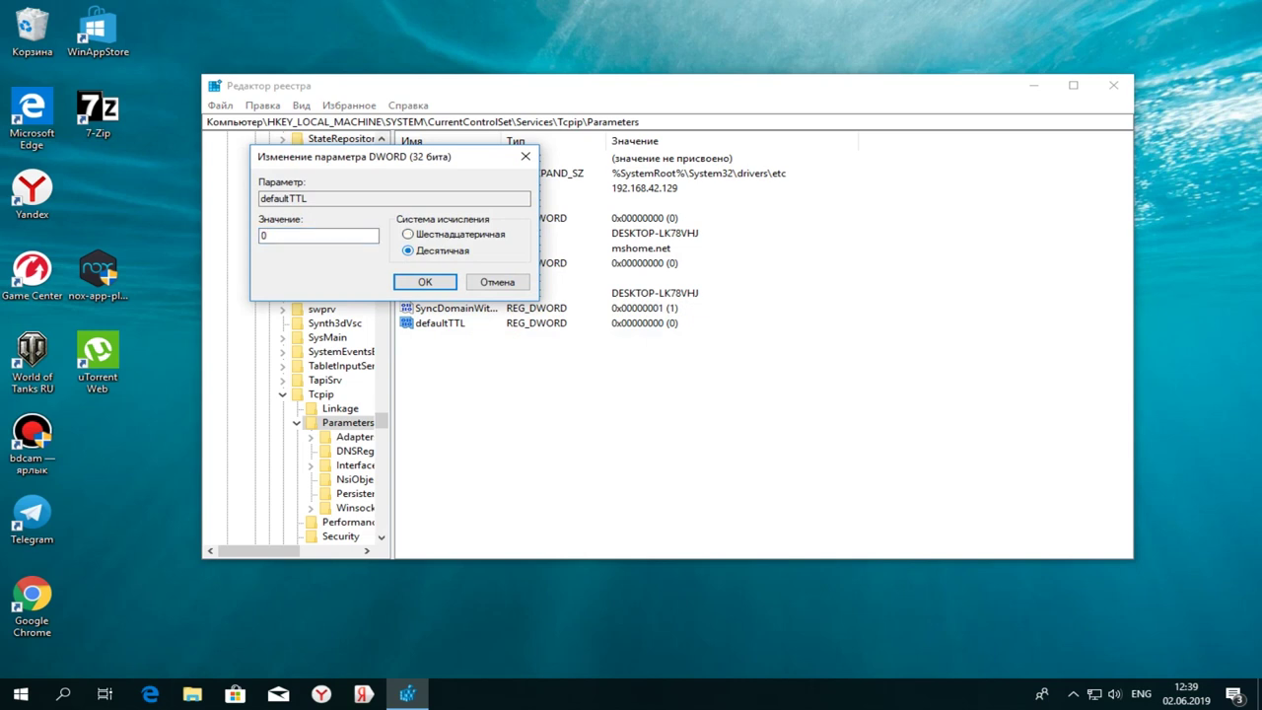
key(shift+Tab)
key(BackSpace)
text(65)
key(Return)
click(690, 395)
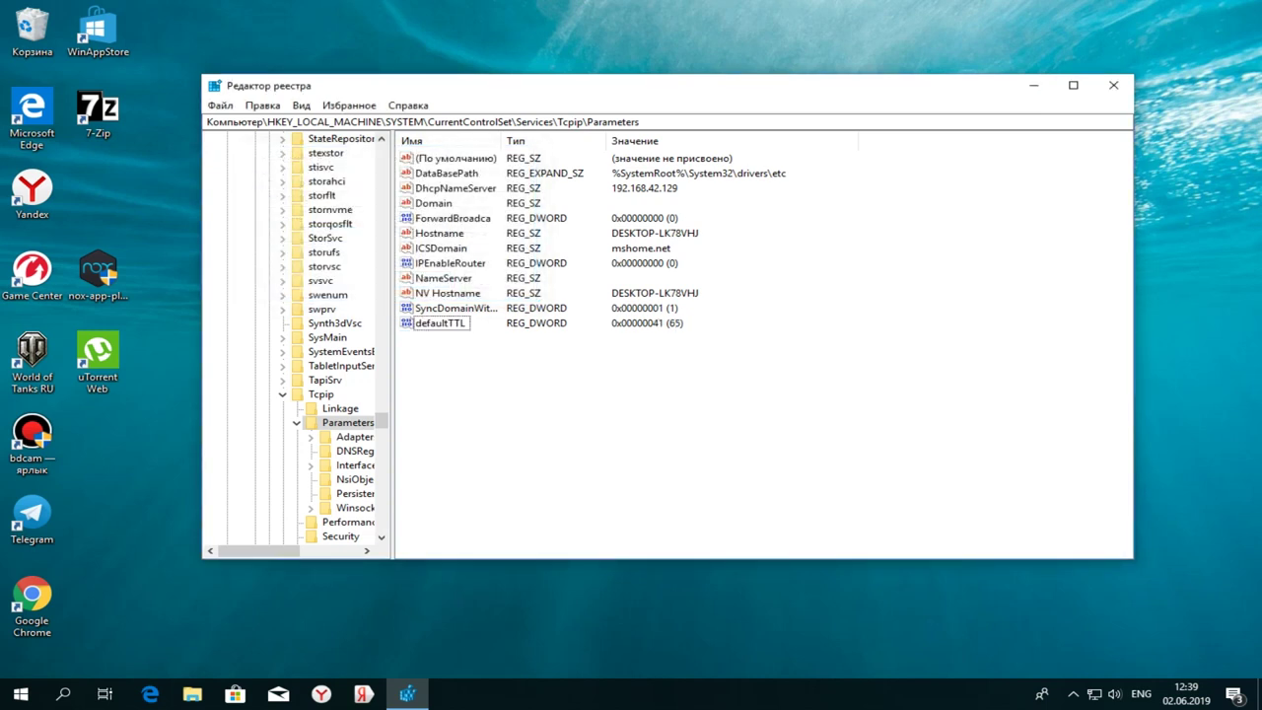
click(1114, 85)
click(1114, 85)
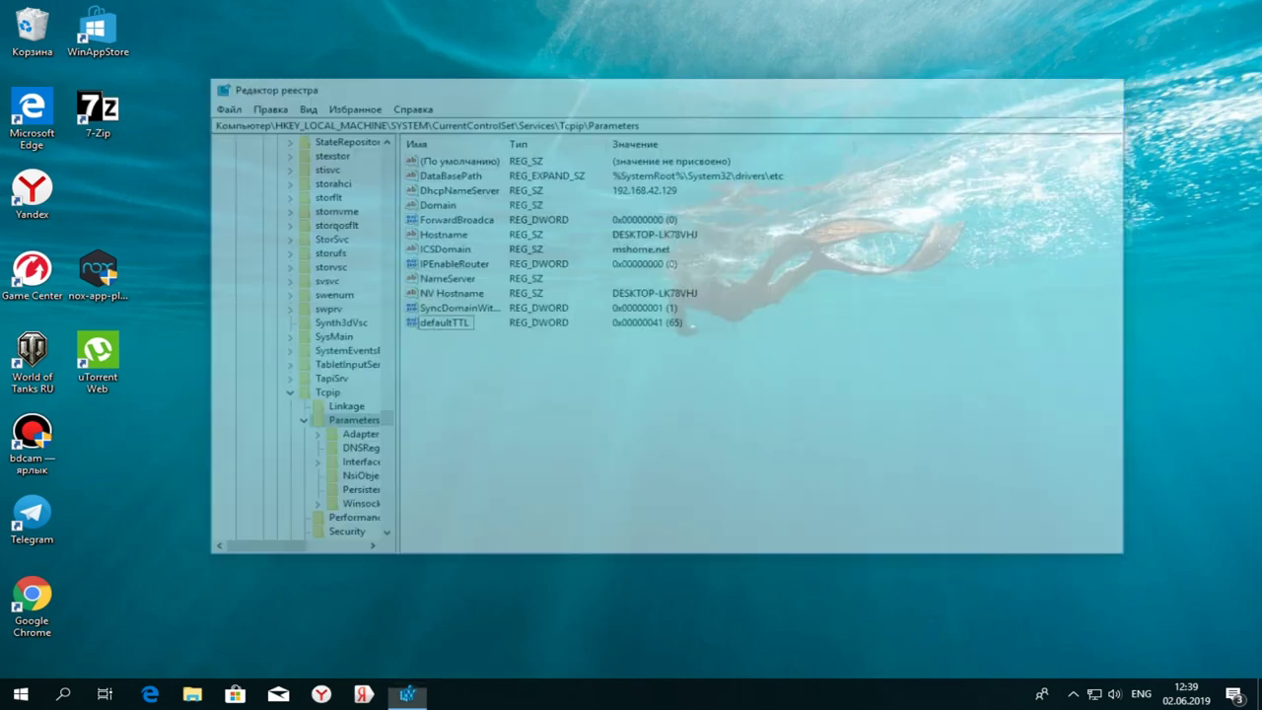
drag(457, 164, 690, 286)
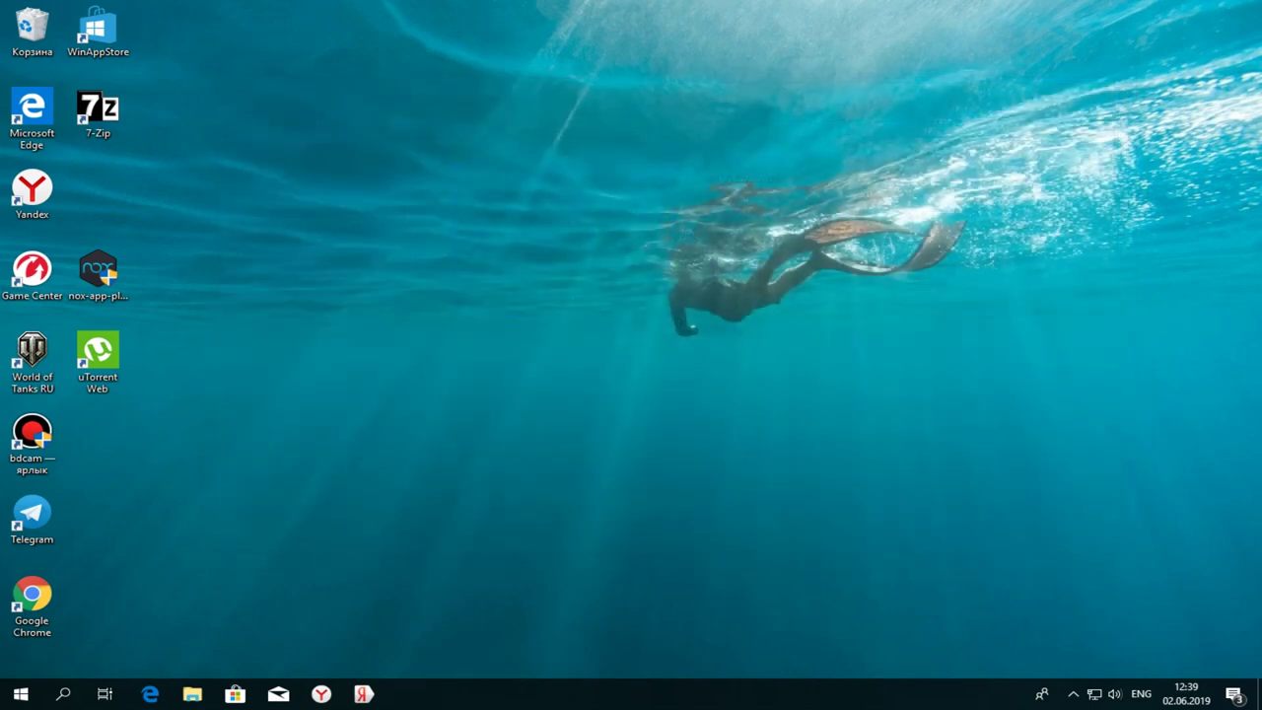
click(21, 694)
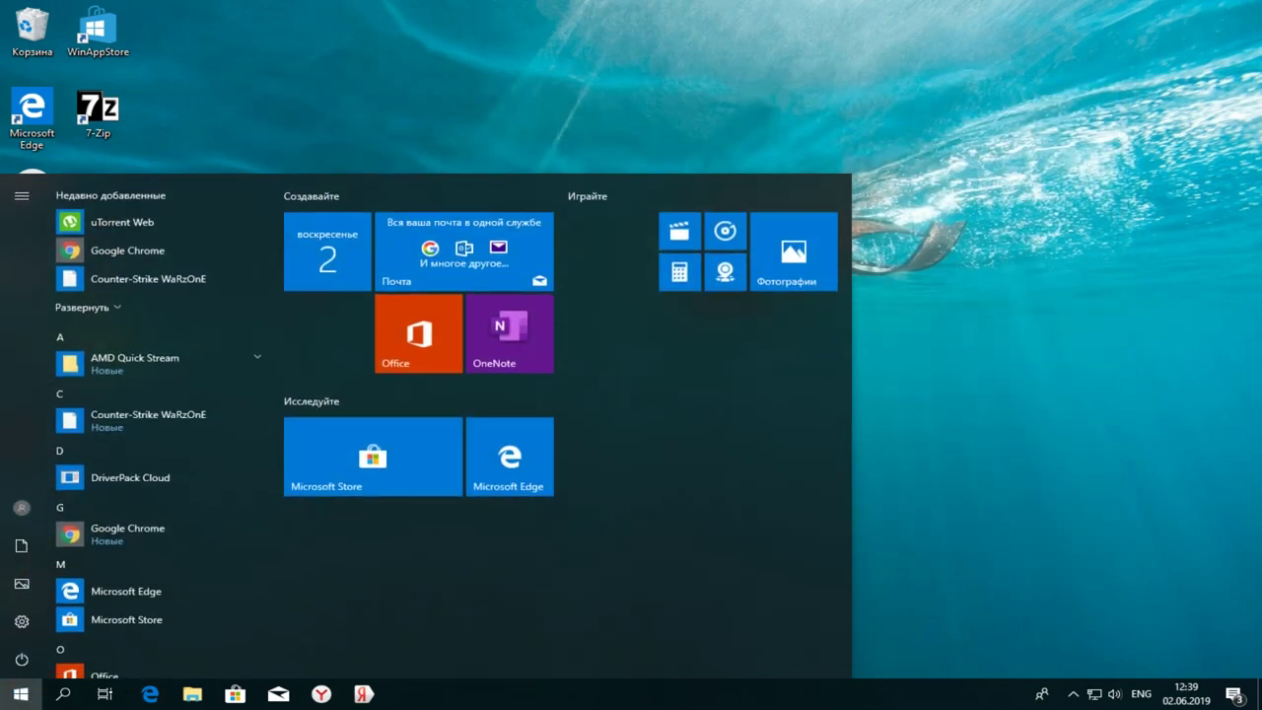
key(Escape)
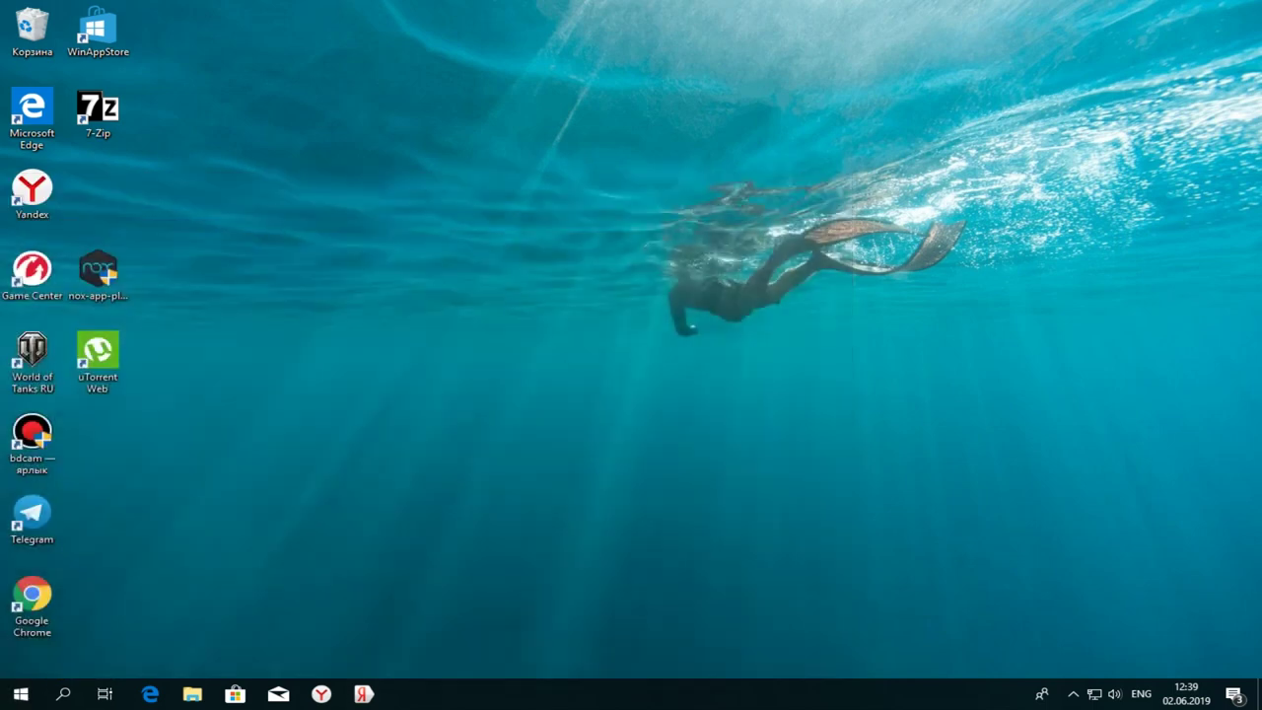
Step: Open the list of connected and available networks
click(1095, 694)
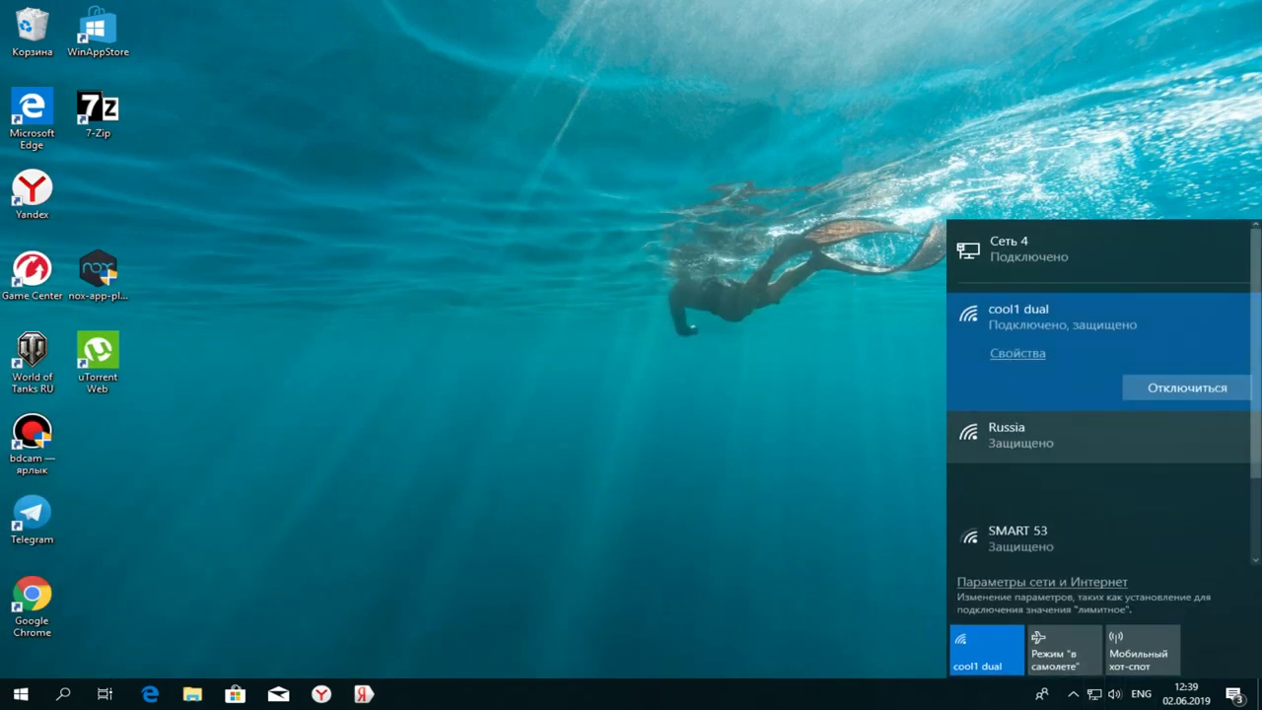
Step: Recheck the list of connected and available networks, and close it
click(1094, 695)
click(1095, 694)
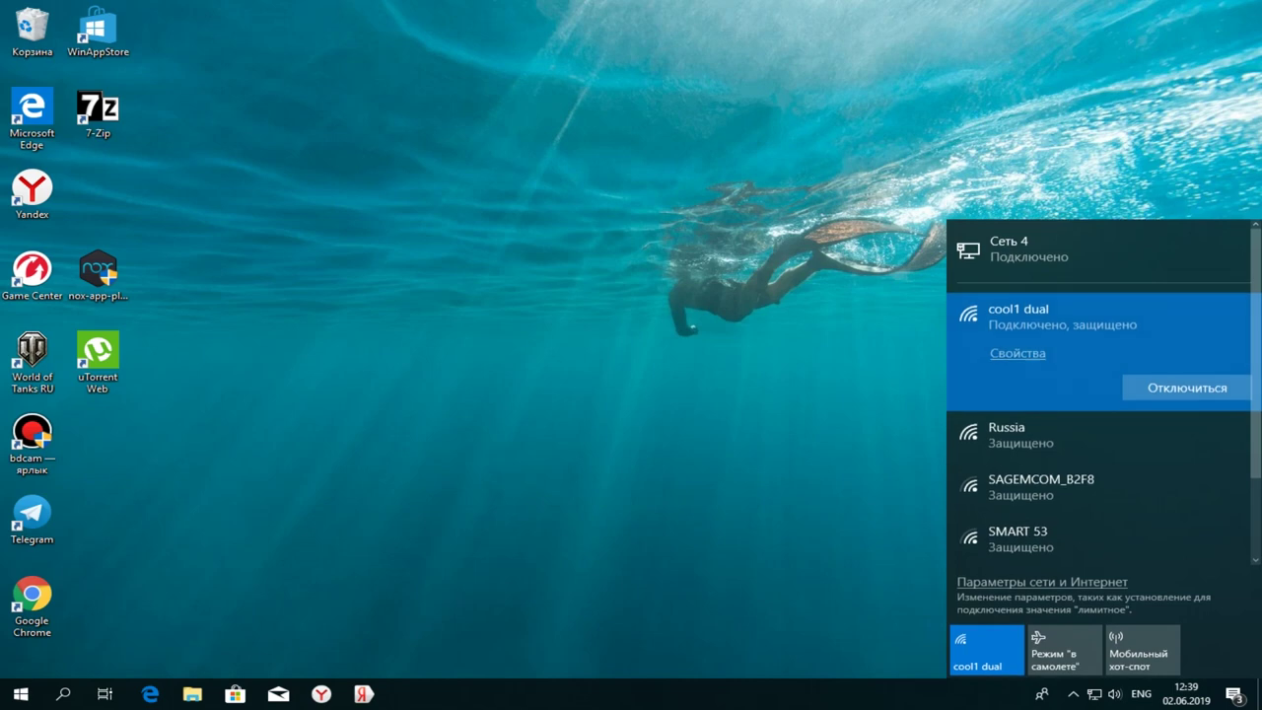
key(Escape)
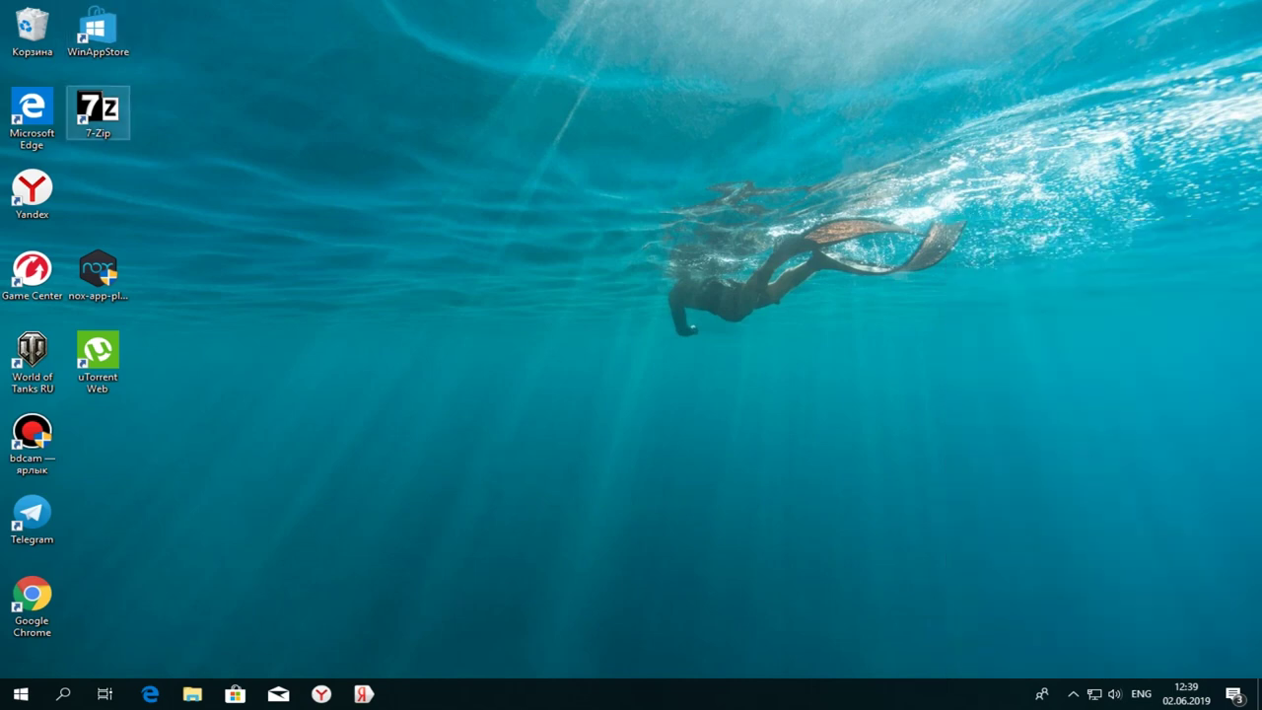
Step: Open WinAppStore, browse its program catalogue, and close it
double_click(98, 29)
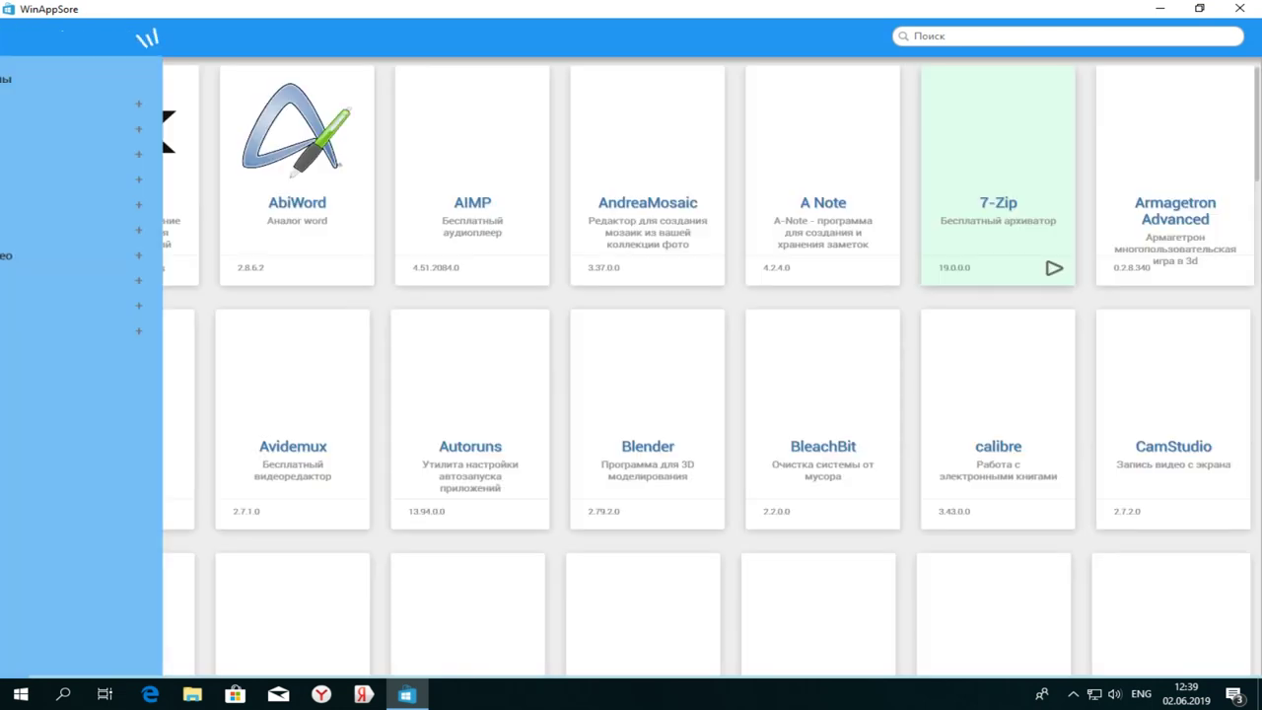
scroll(753, 368, down, 4)
scroll(754, 368, up, 3)
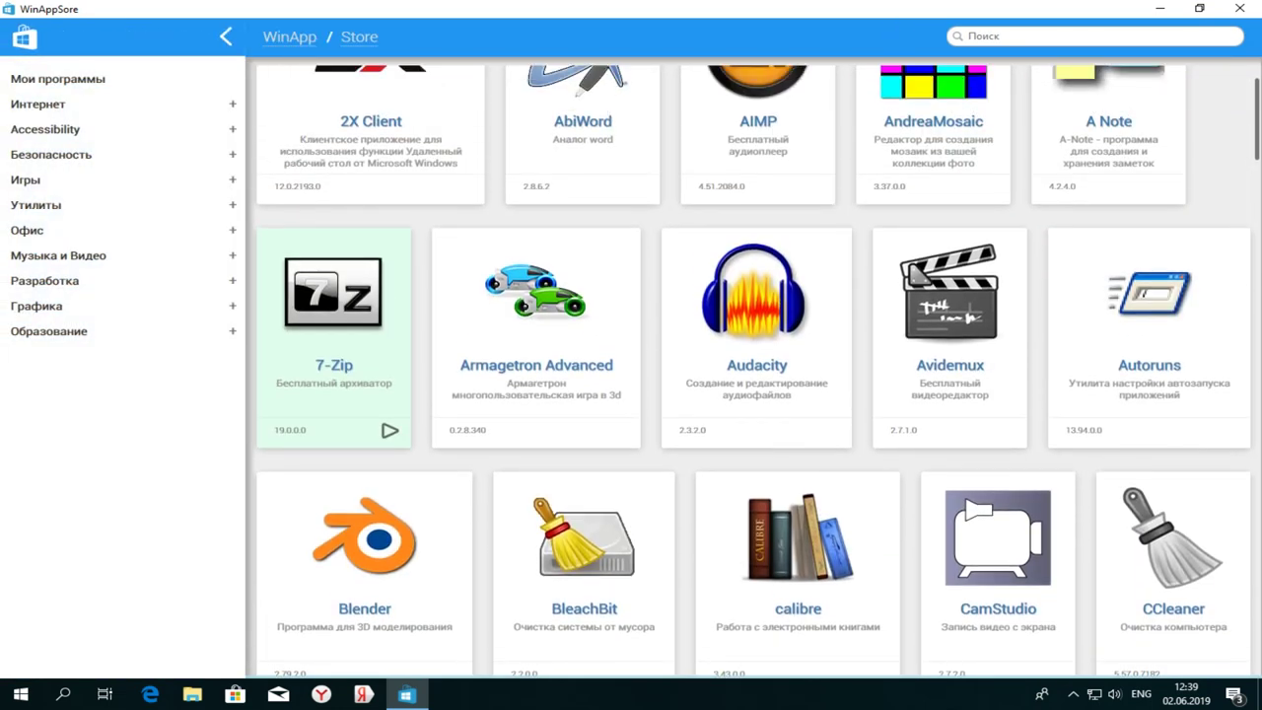
click(1240, 8)
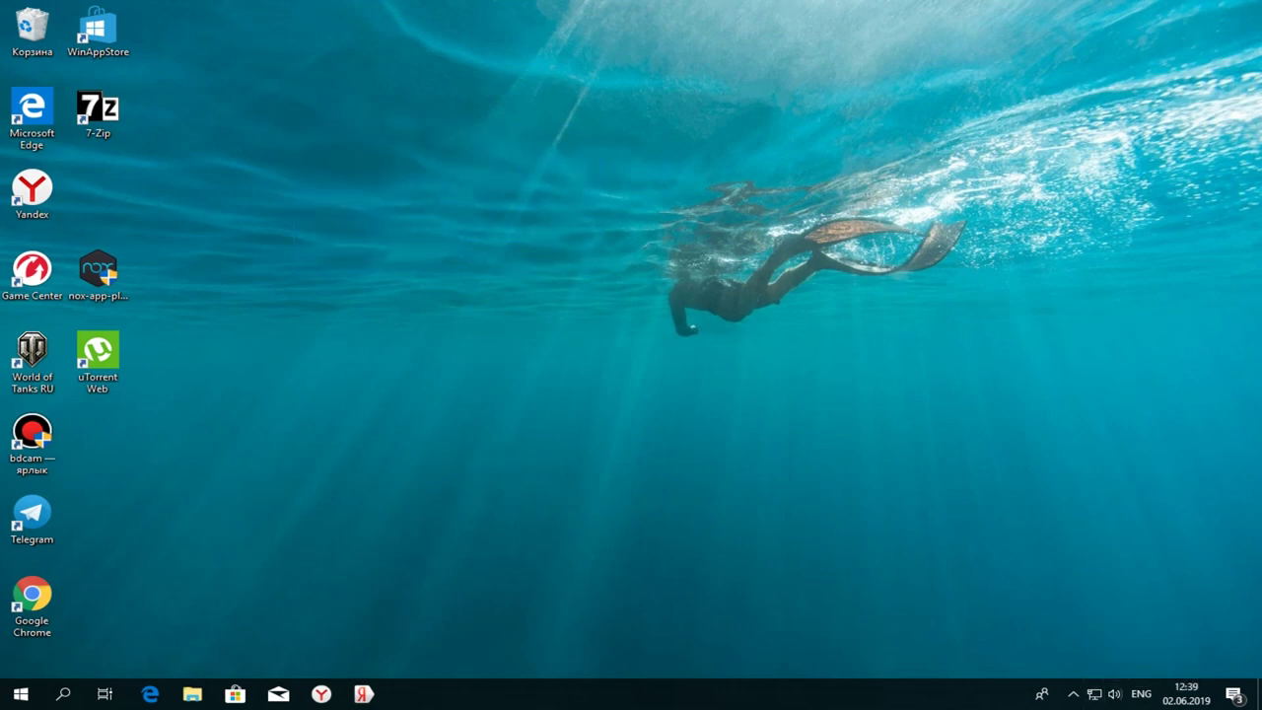
Step: Bring up Game Center from its hidden background icon, view the World of Tanks page, and close the window
click(1073, 694)
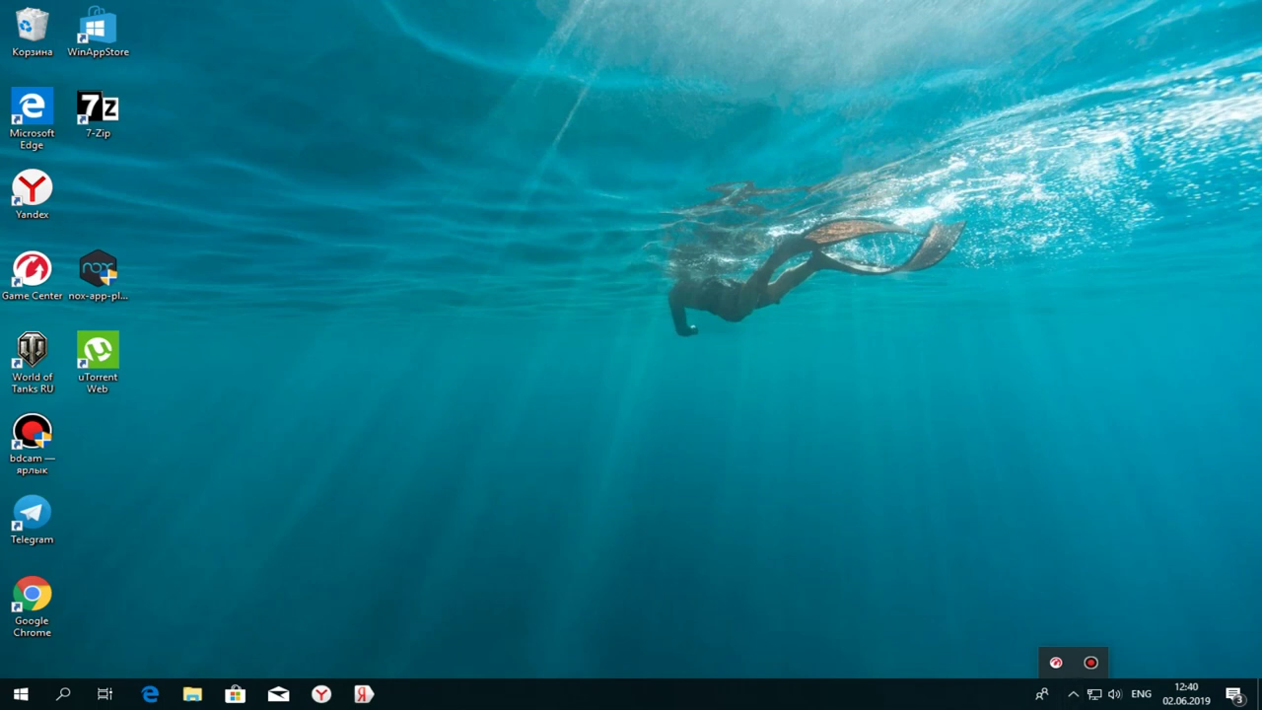
drag(335, 132, 904, 488)
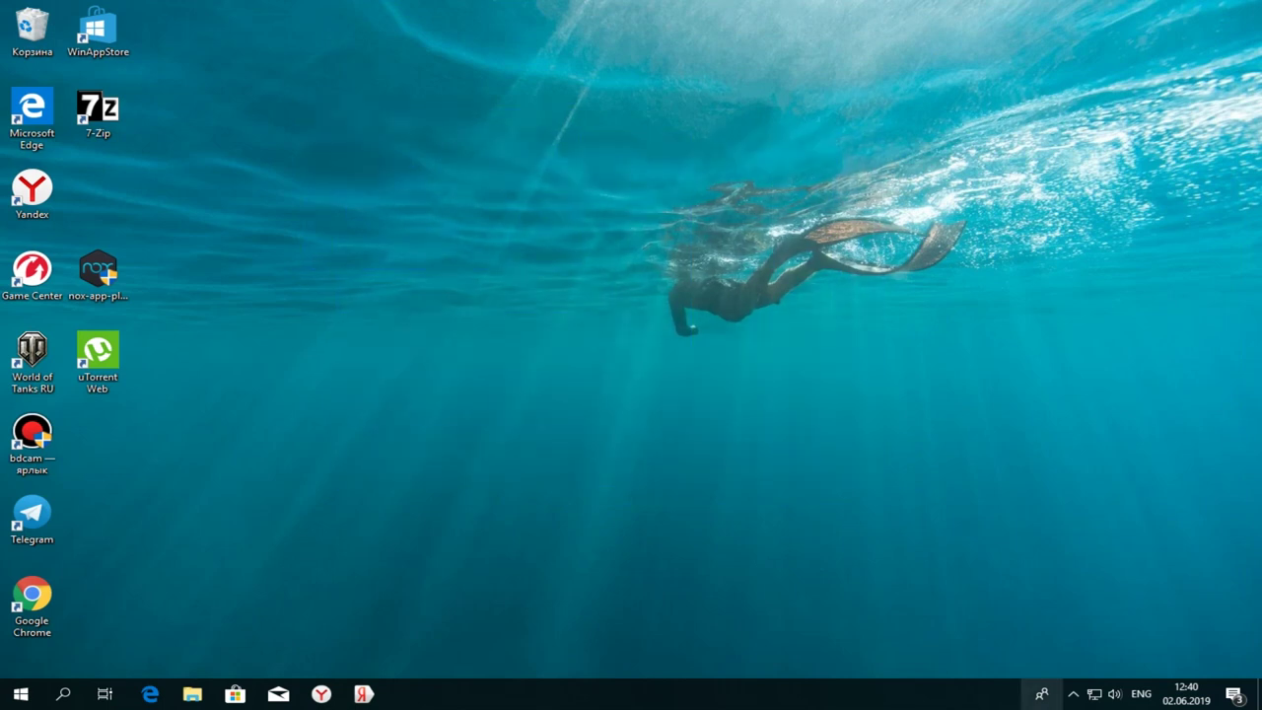
click(1073, 694)
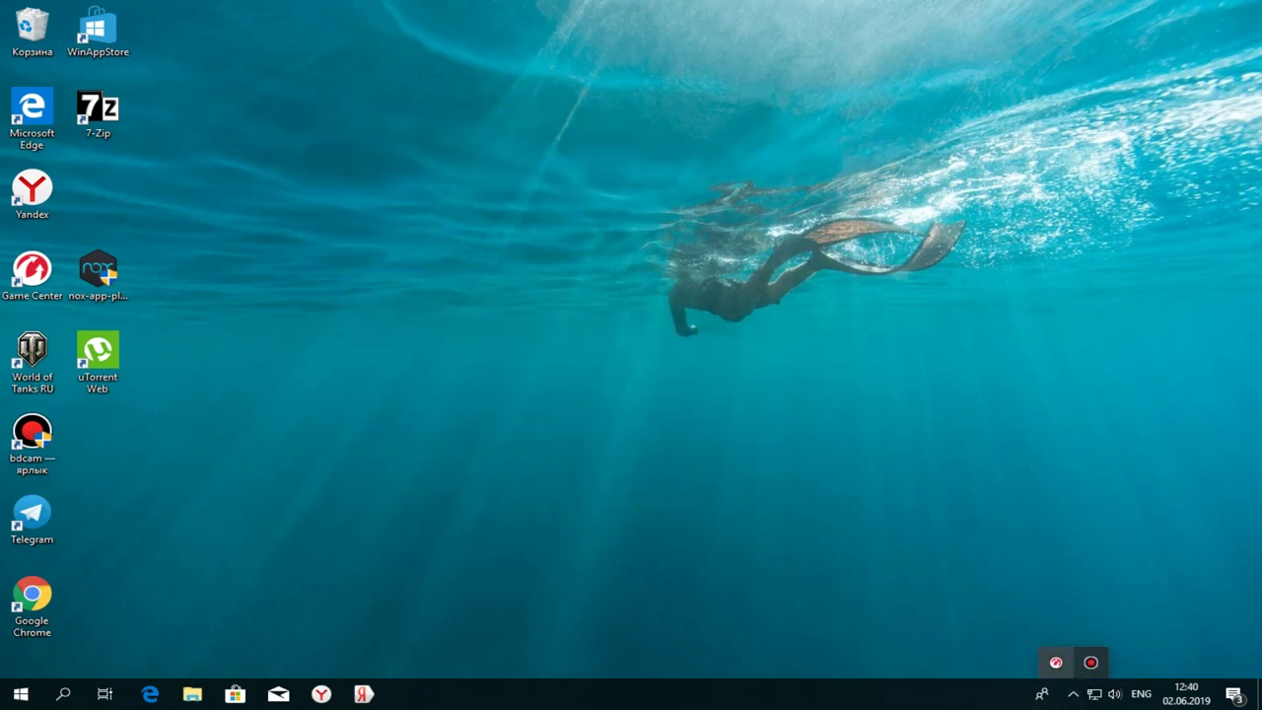
right_click(1055, 663)
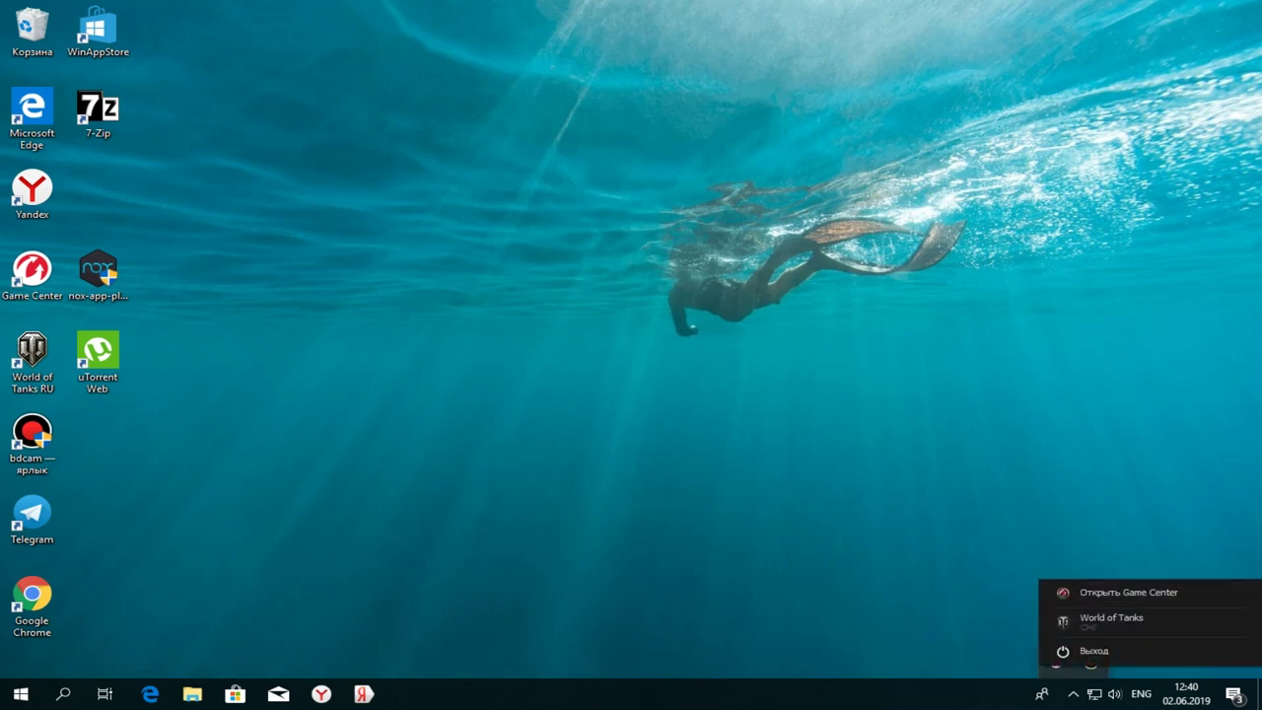
click(1125, 593)
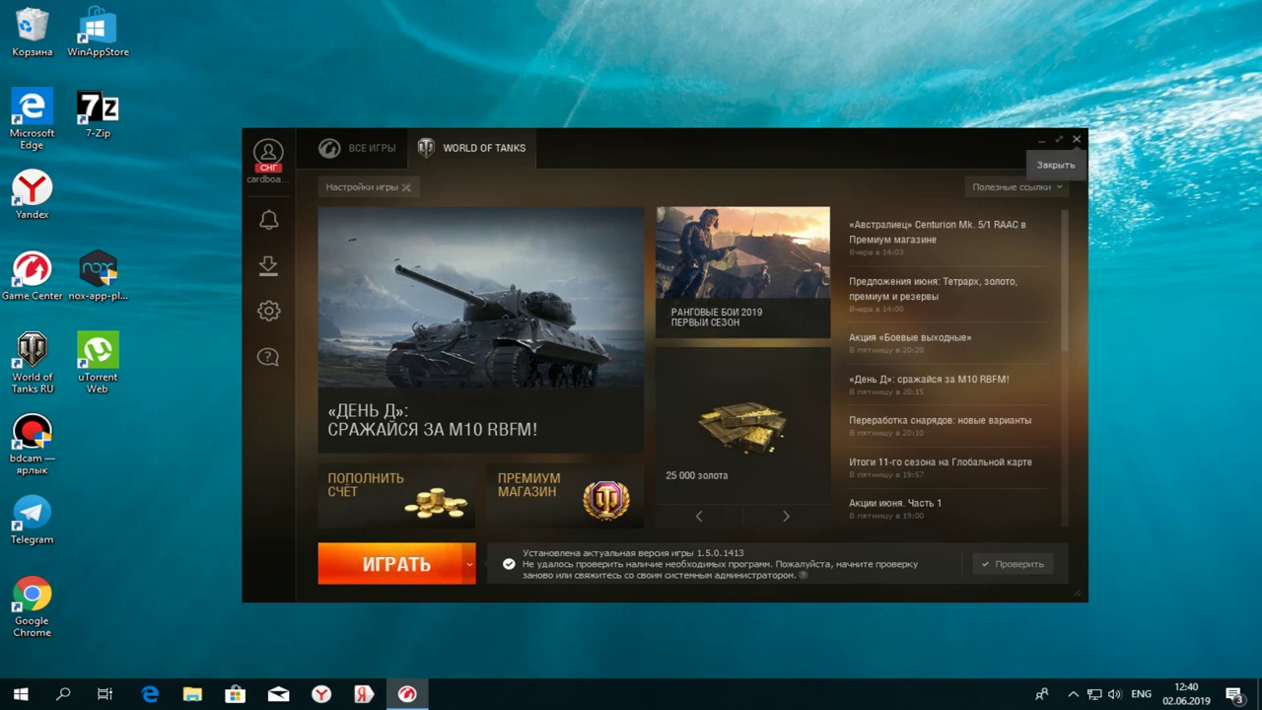
click(1077, 139)
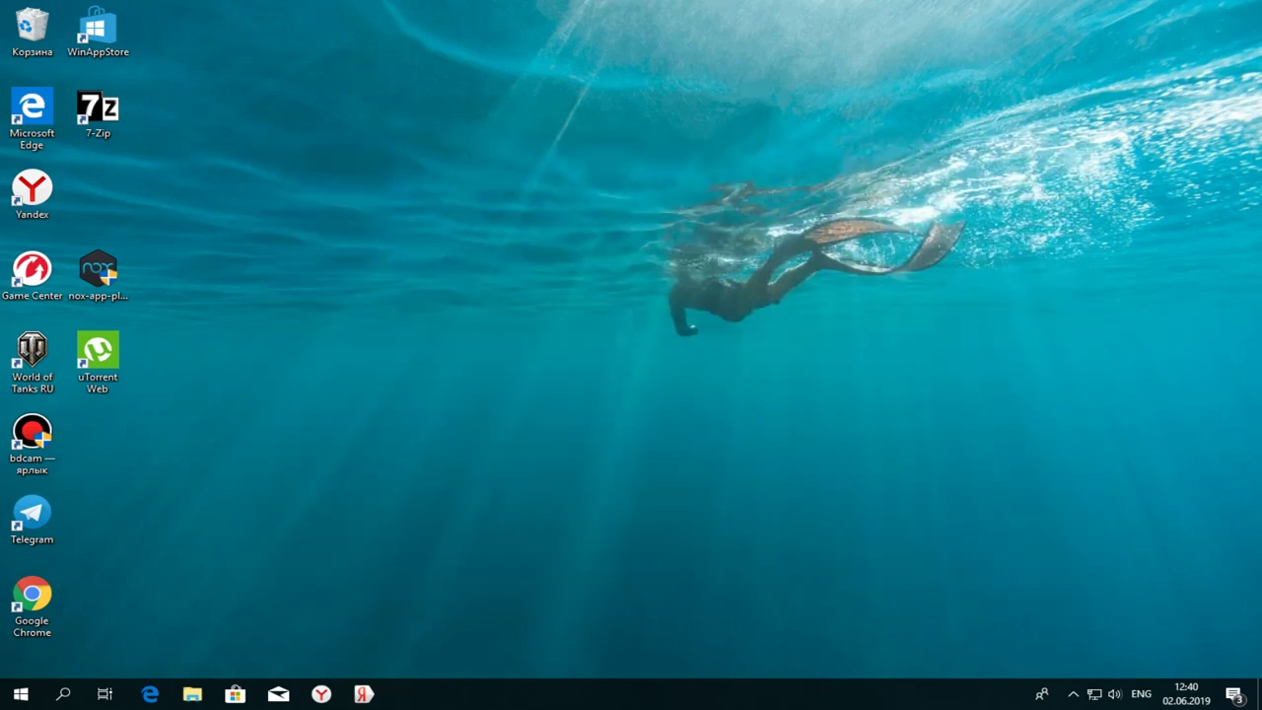
Step: Show the hidden icons of the programs running in the background
click(1073, 693)
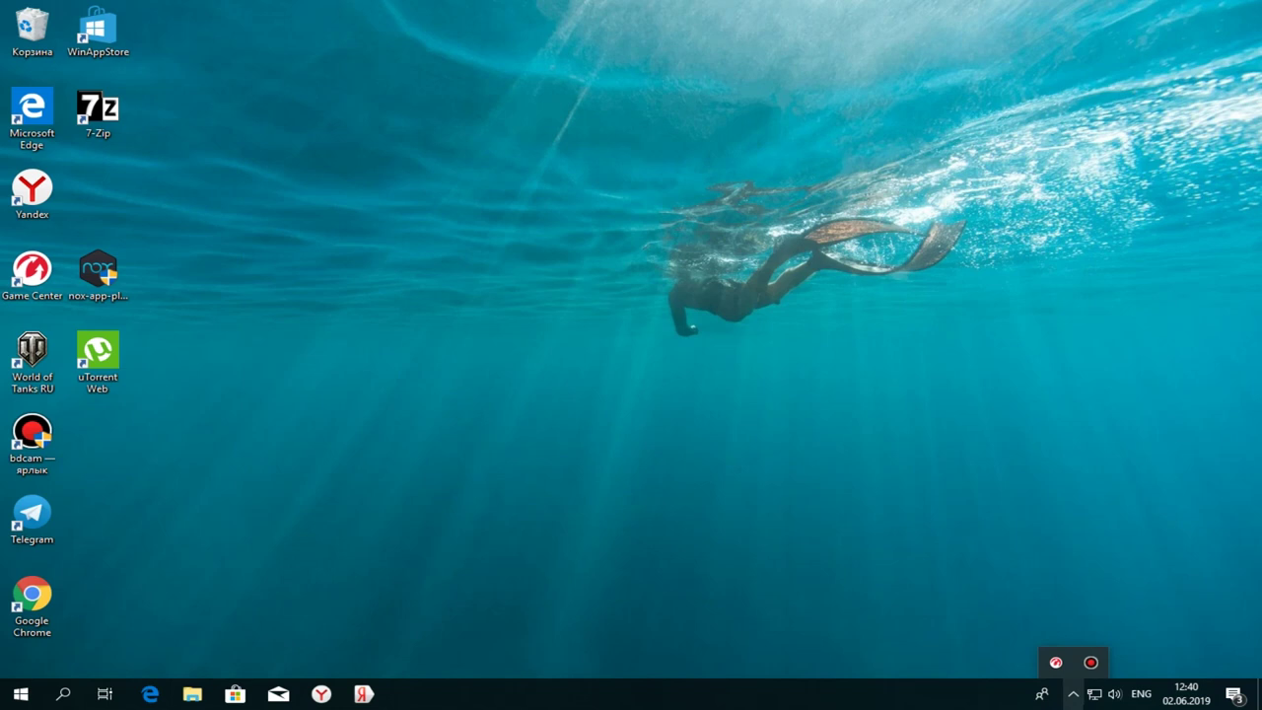